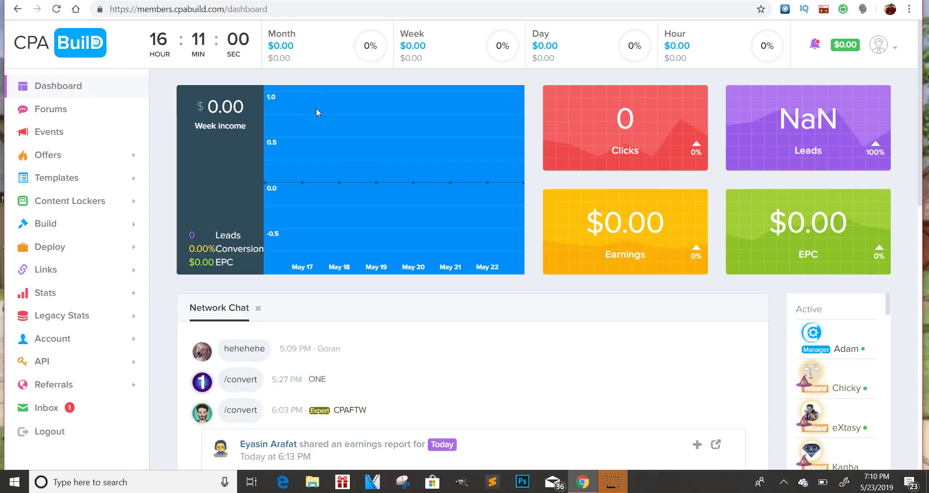
Look over the dashboard's earnings statistics and the options of the profile menu.
scroll(317, 112, "up", 5)
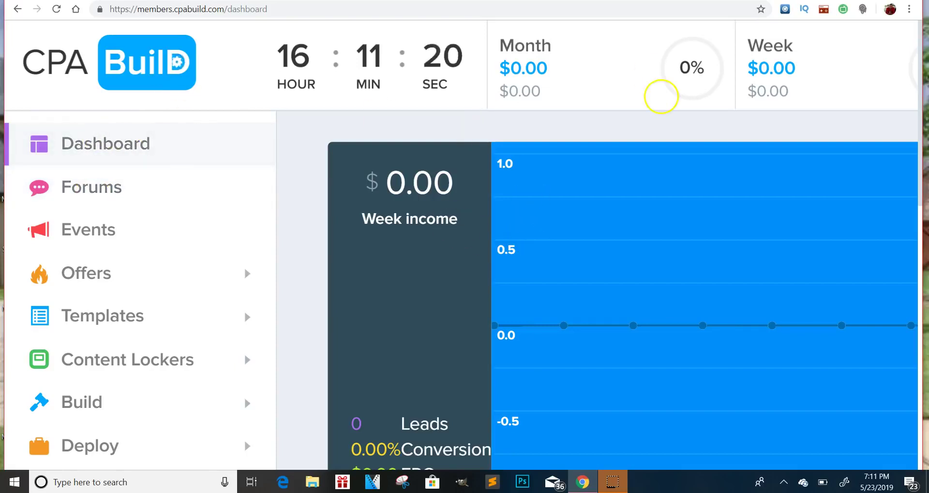
key("ctrl+0")
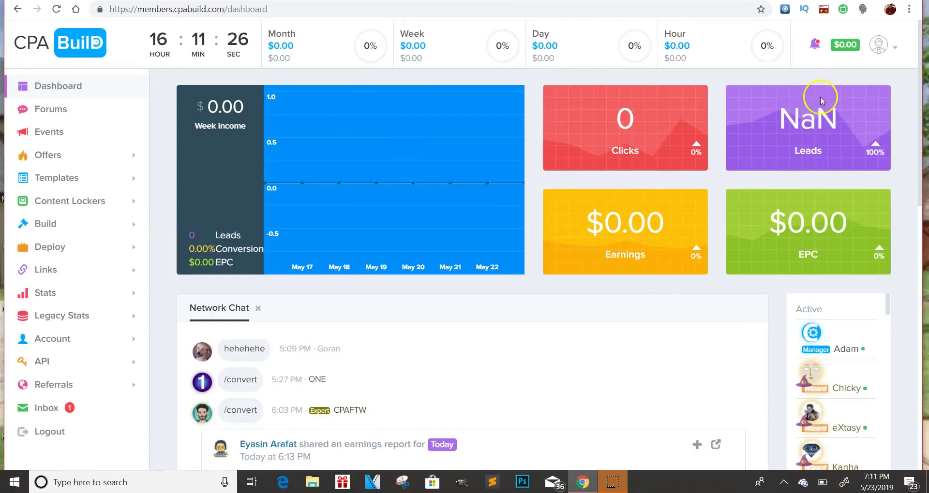
left_click(880, 47)
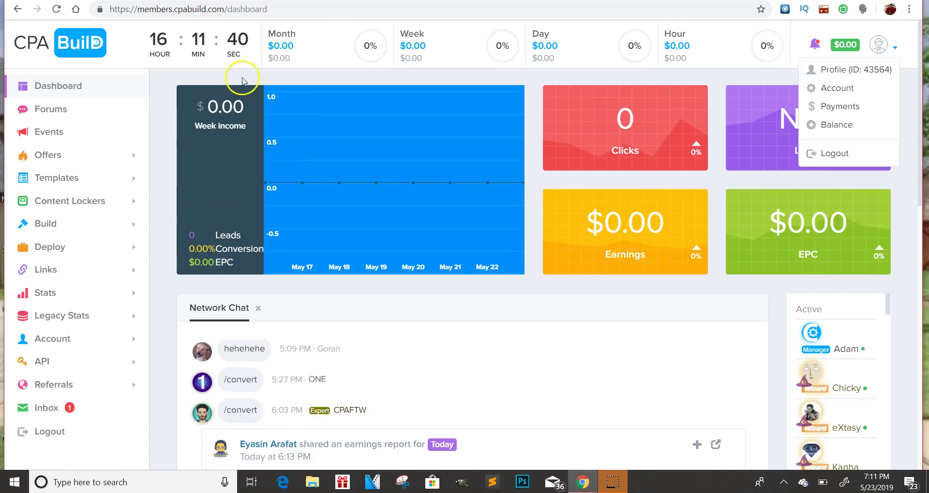
left_click(327, 68)
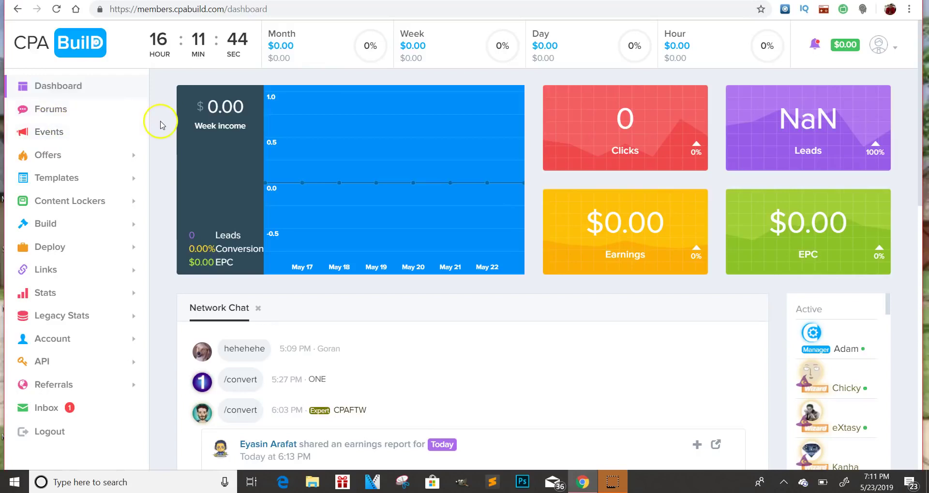
Open the community forums, look through the board categories and view the list of new posts.
key("ctrl+plus")
key("ctrl+plus")
key("ctrl+plus")
key("ctrl+plus")
key("ctrl+plus")
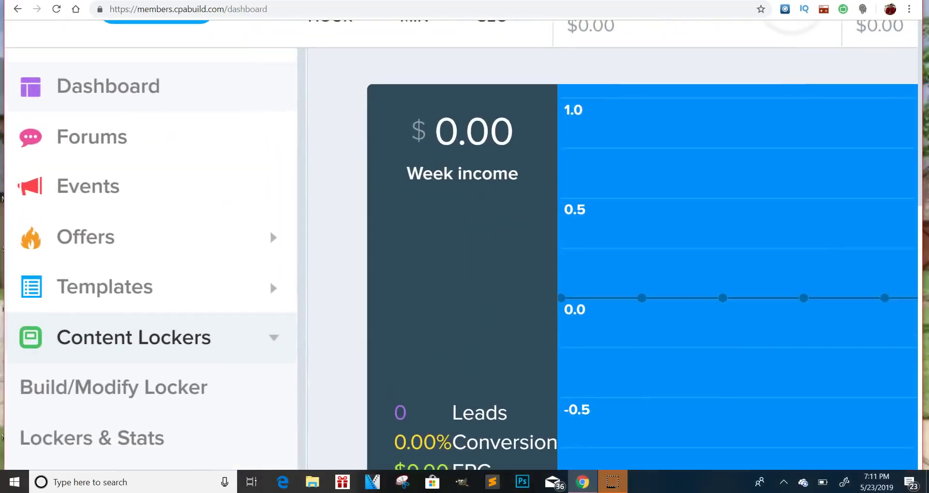
left_click(95, 131)
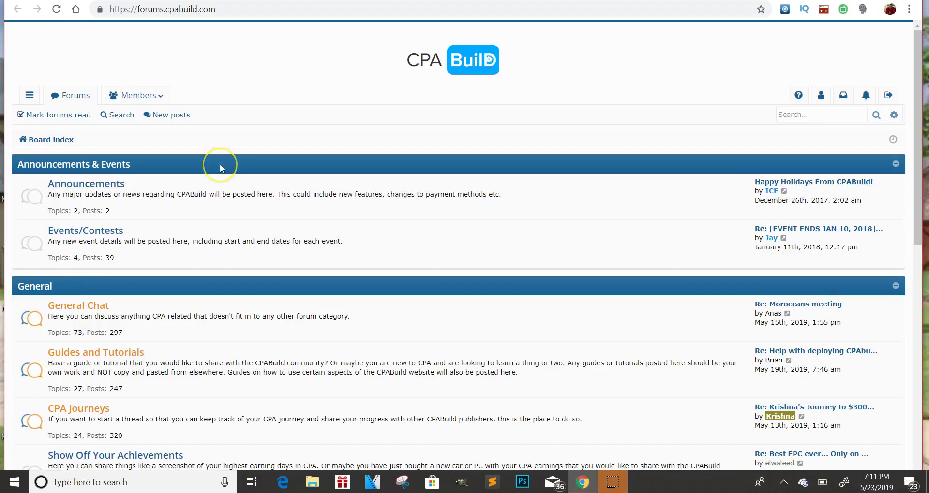
scroll(220, 169, "down", 2)
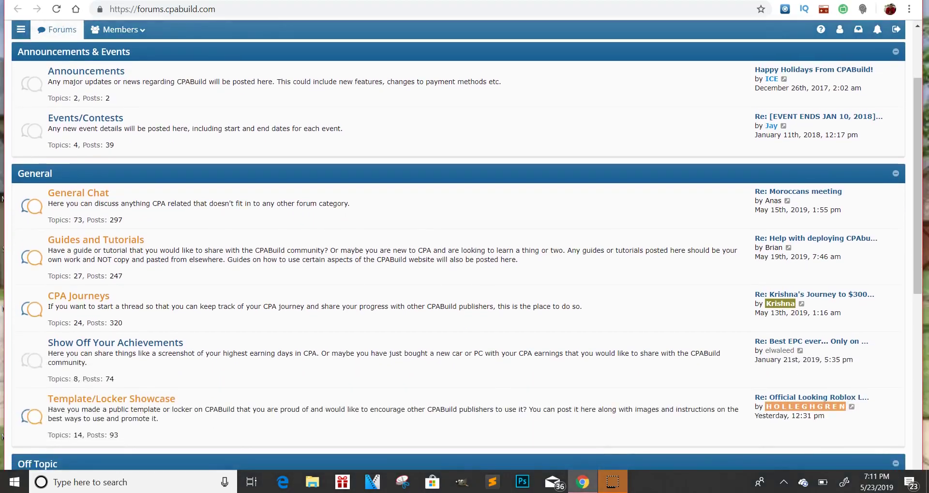
scroll(464, 245, "down", 6)
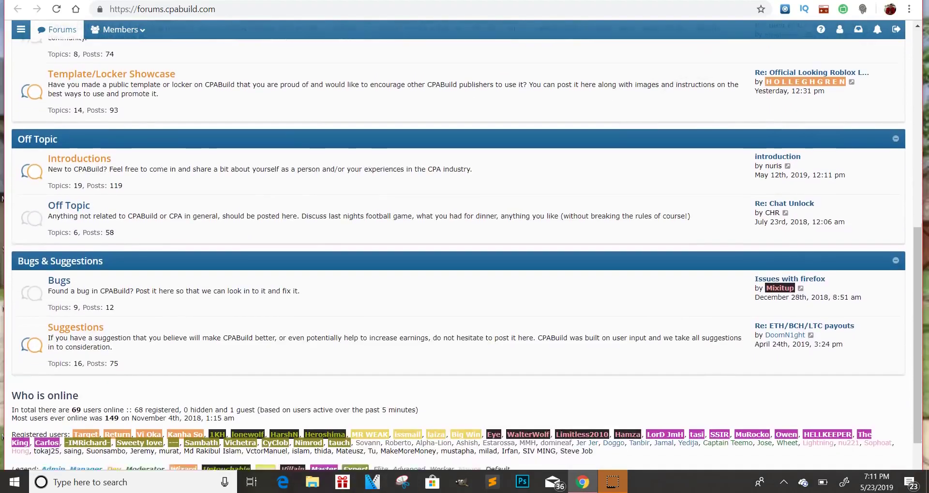
key("Home")
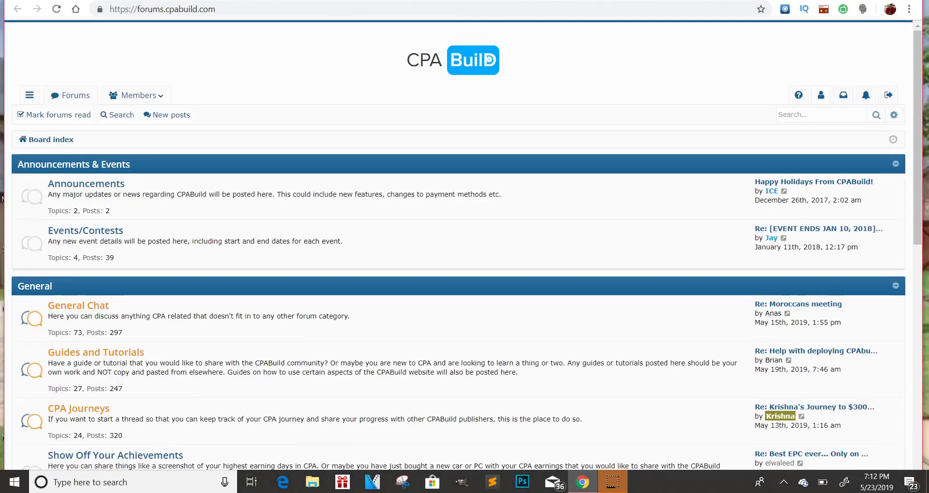
left_click(164, 116)
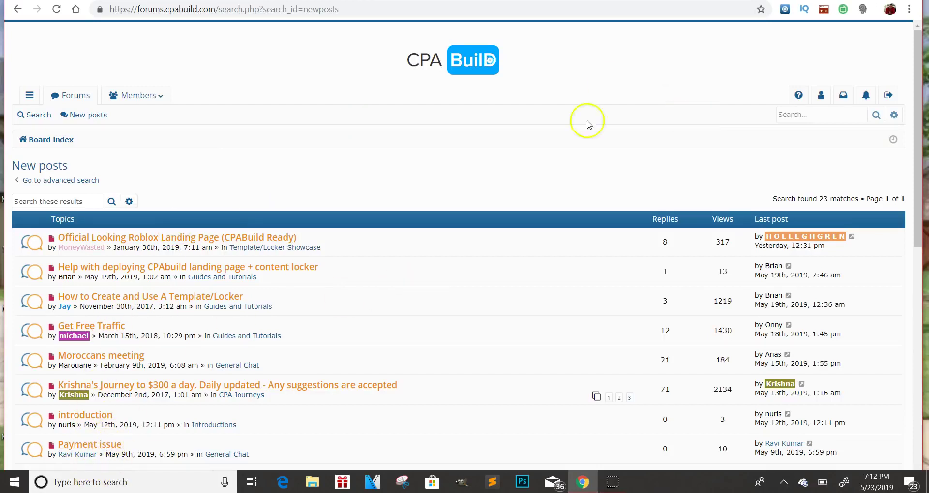
left_click(21, 8)
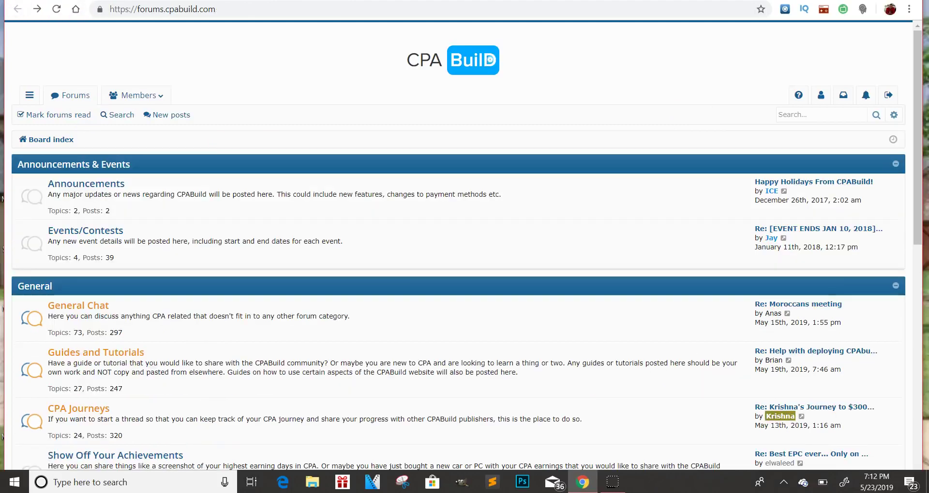
Read the $5 Forum Group Bonus event and visit its linked CPAElites user groups page.
key("ctrl+Tab")
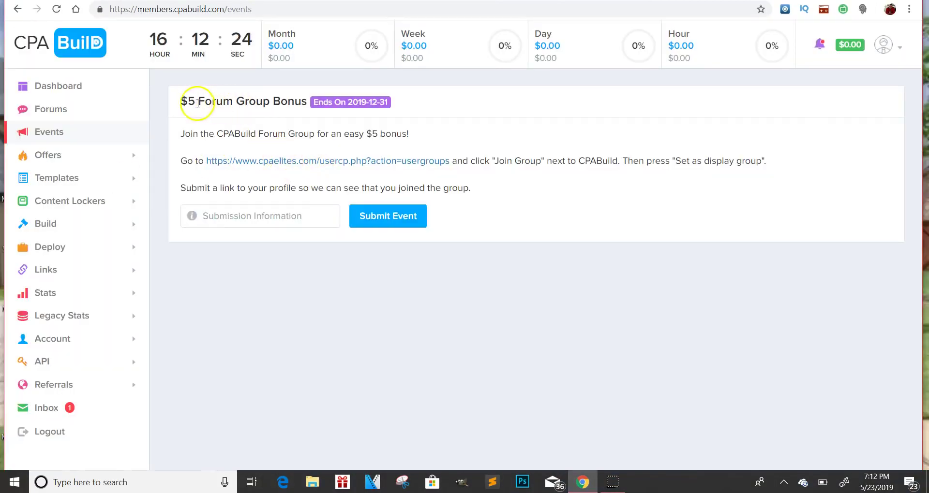
left_click_drag(179, 101, 300, 95)
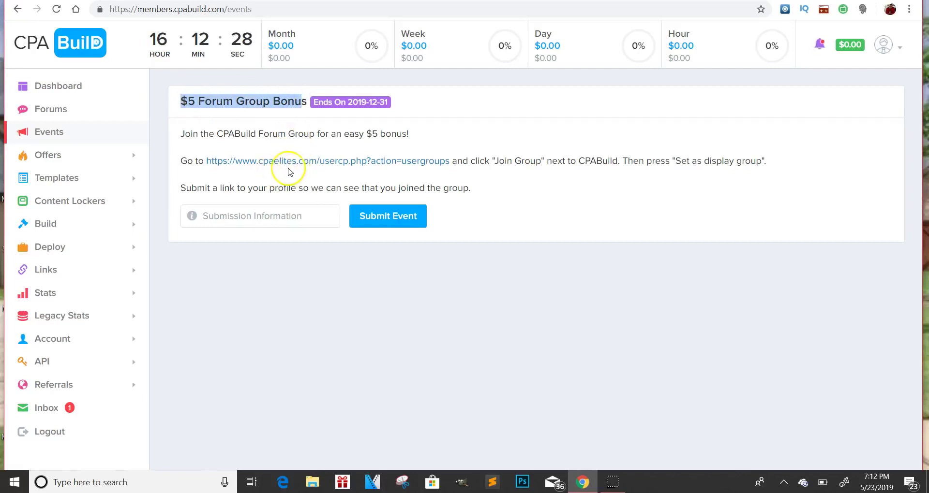
left_click(331, 165)
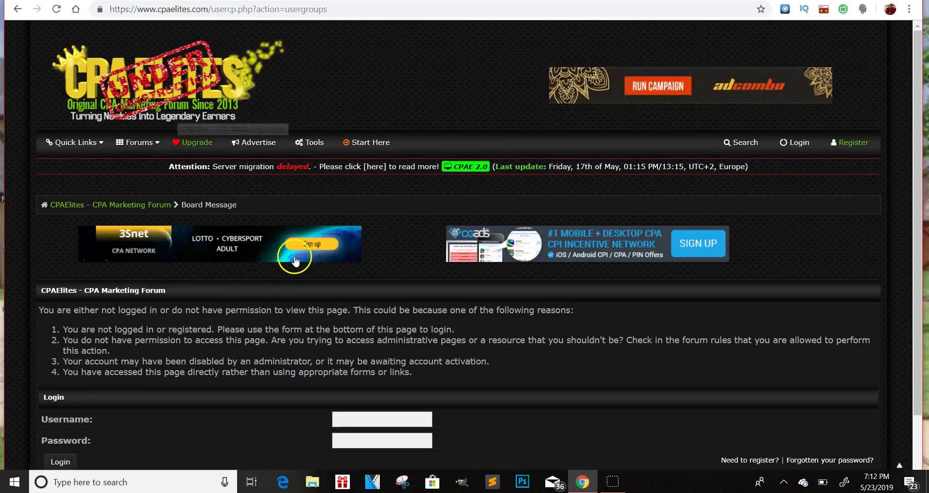
key("alt+Left")
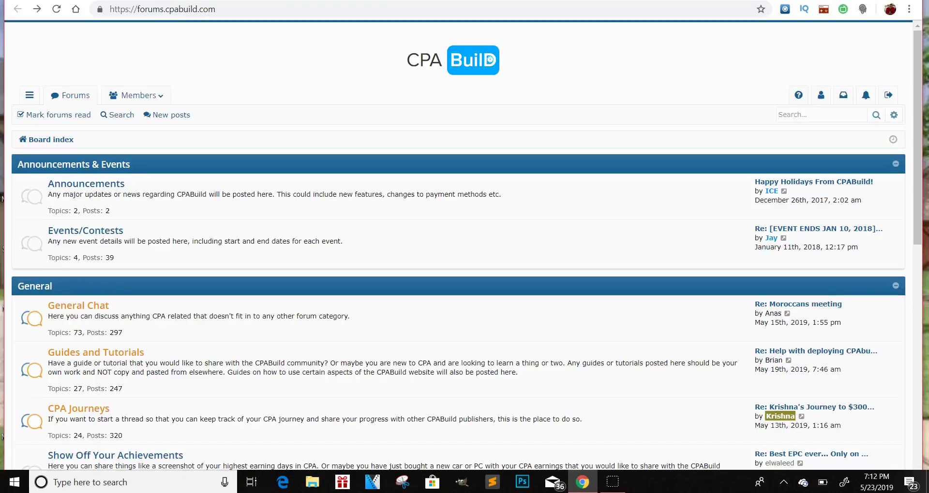
key("ctrl+w")
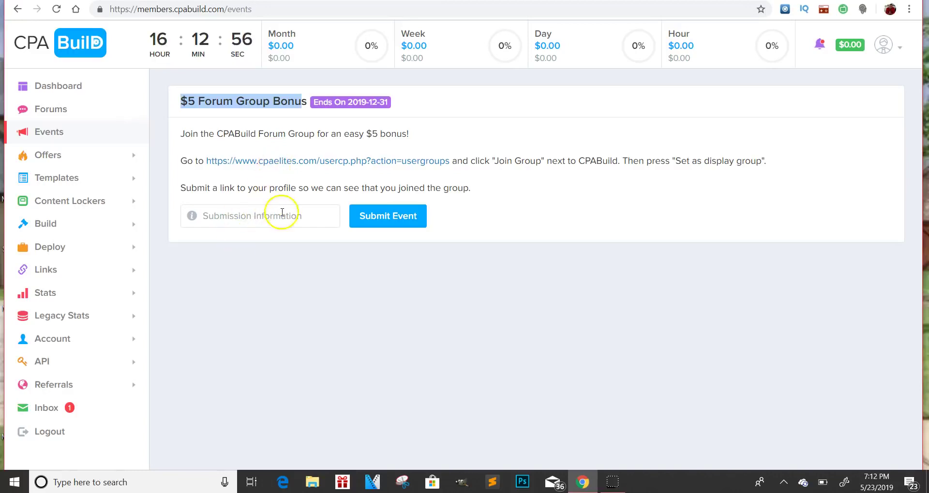
Open the list of all offers with its search filters.
left_click(95, 160)
scroll(236, 228, "up", 3)
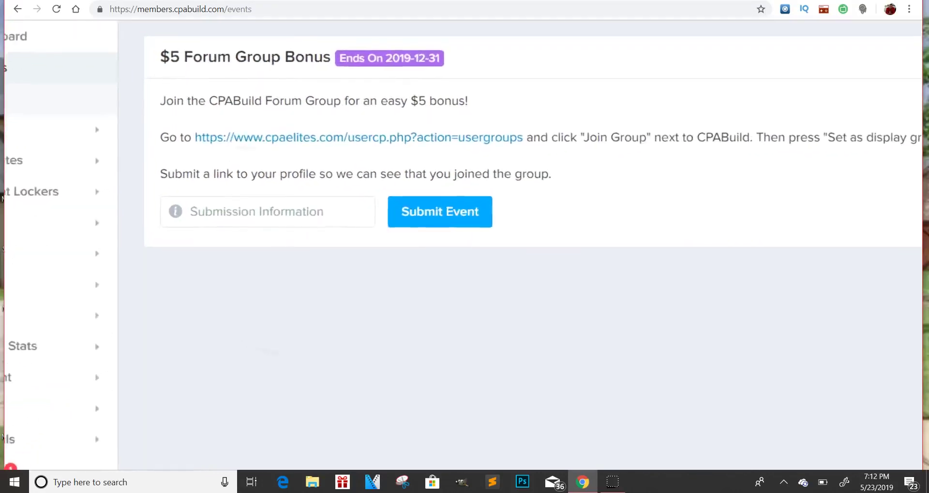
scroll(236, 227, "left", 2)
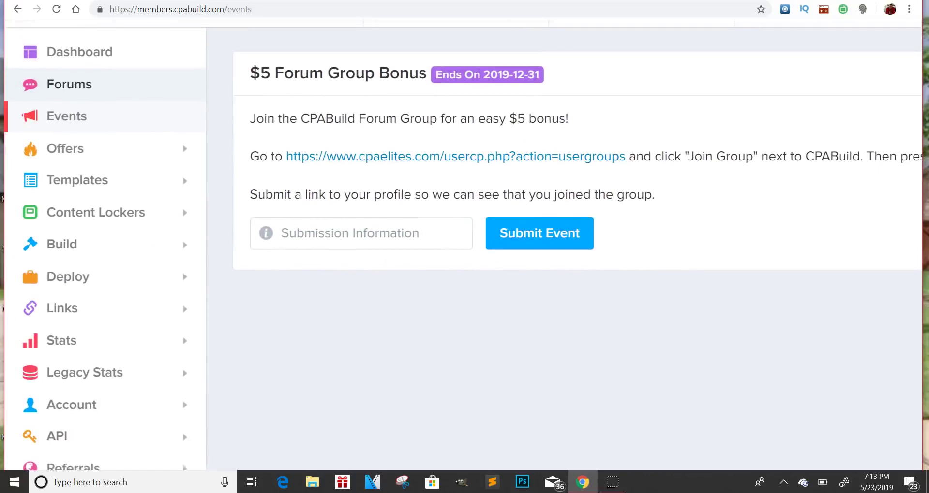
left_click(83, 154)
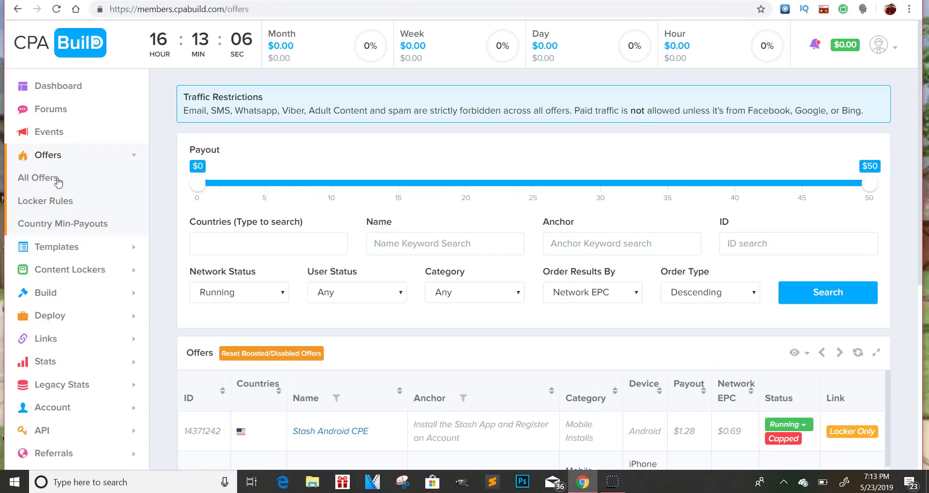
scroll(191, 115, "up", 3)
scroll(192, 115, "down", 3)
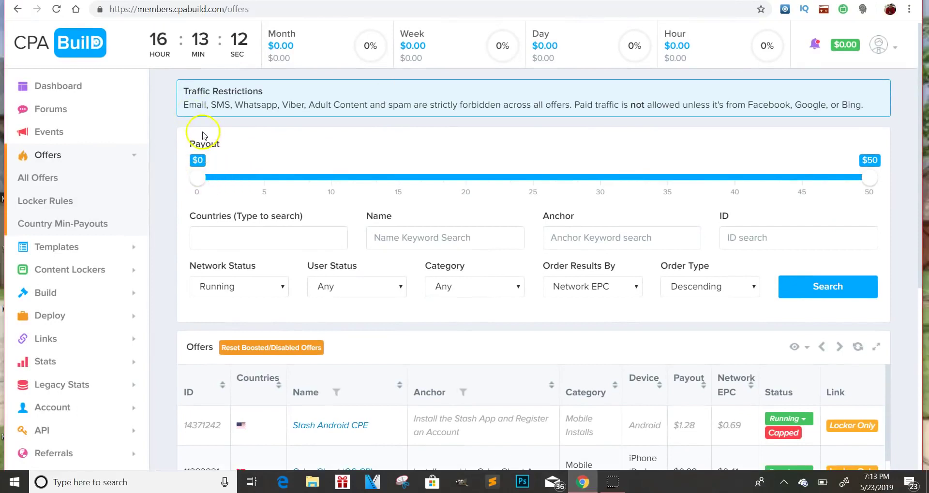
Try raising the minimum payout filter to $47, and restore the payout range to $0–$50.
right_click(262, 181)
left_click(198, 178)
left_click_drag(198, 178, 828, 223)
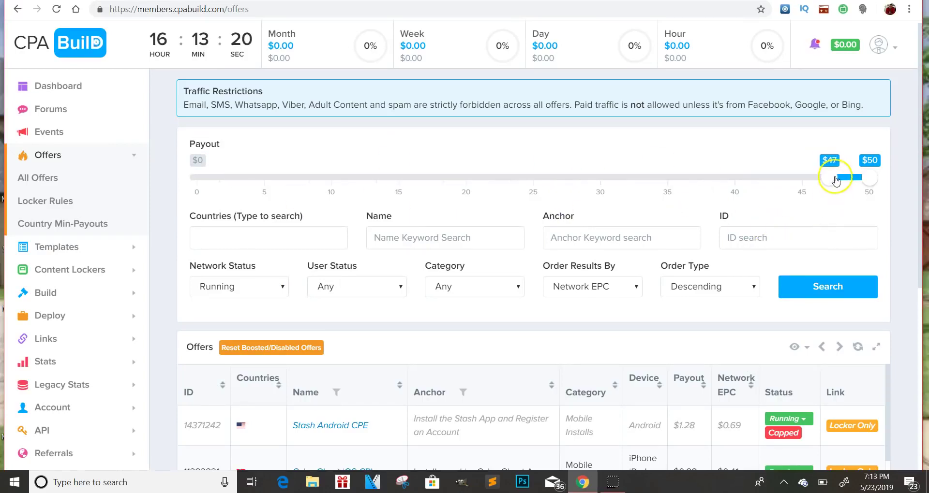
left_click_drag(828, 180, 203, 177)
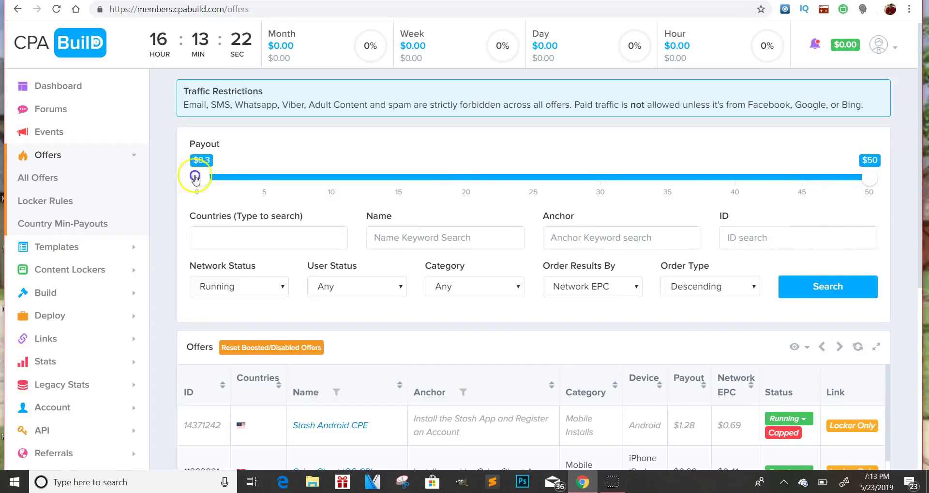
left_click_drag(869, 178, 899, 225)
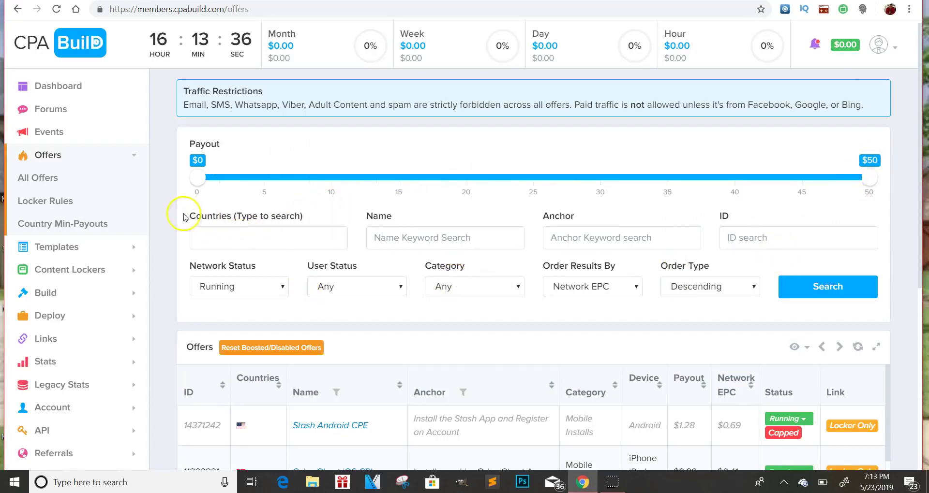
Filter the offers by the country United States and run the search.
left_click_drag(189, 220, 254, 217)
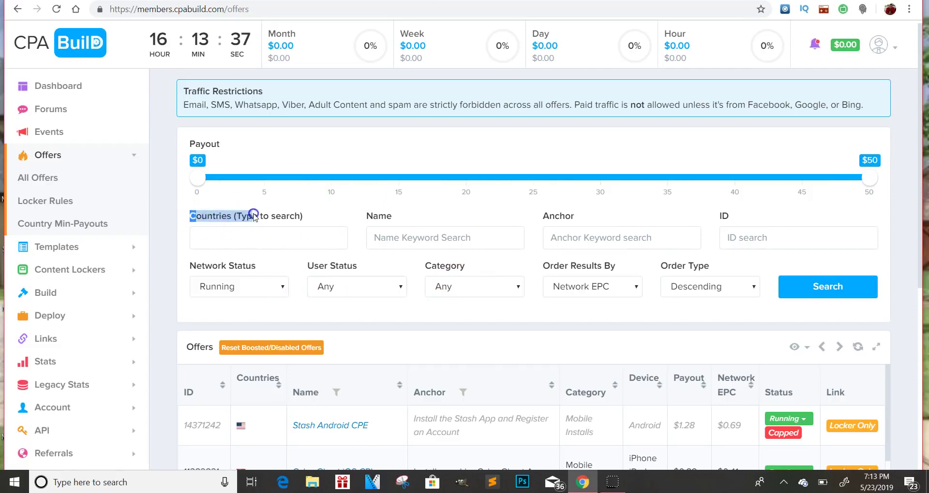
left_click(227, 235)
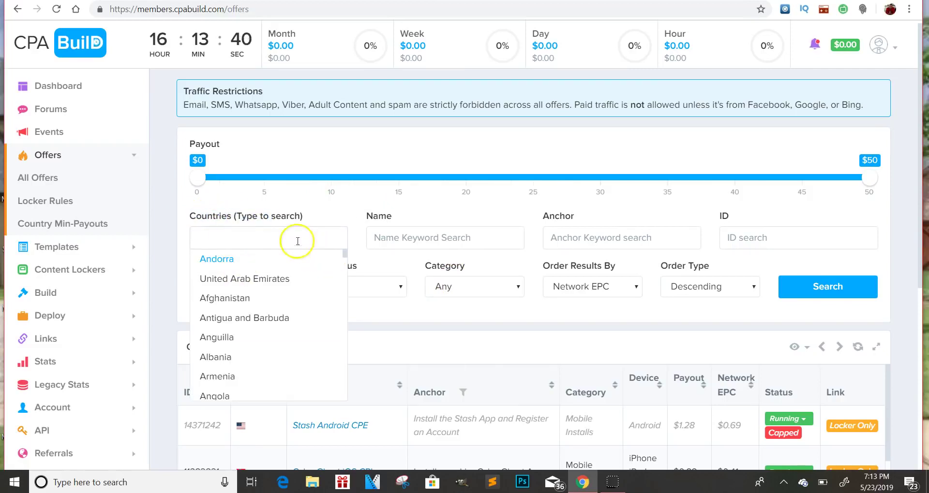
left_click(292, 240)
left_click(292, 240)
type("un")
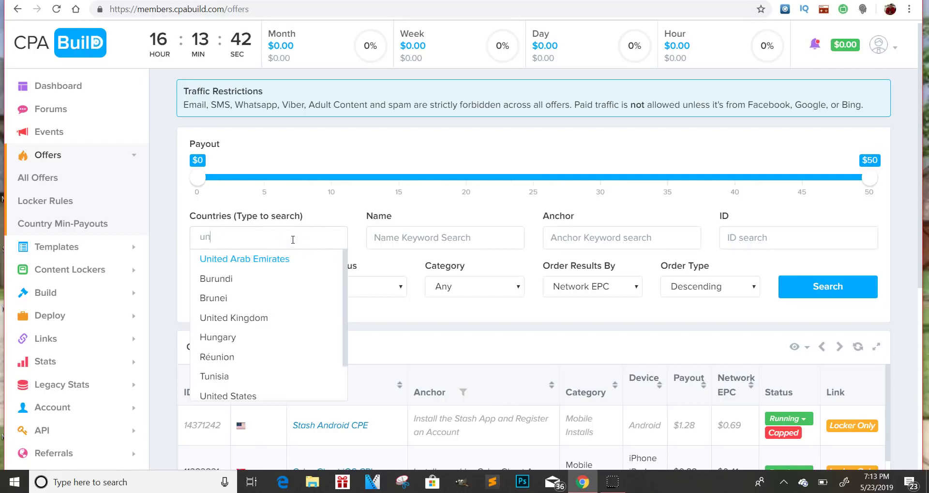
type("i")
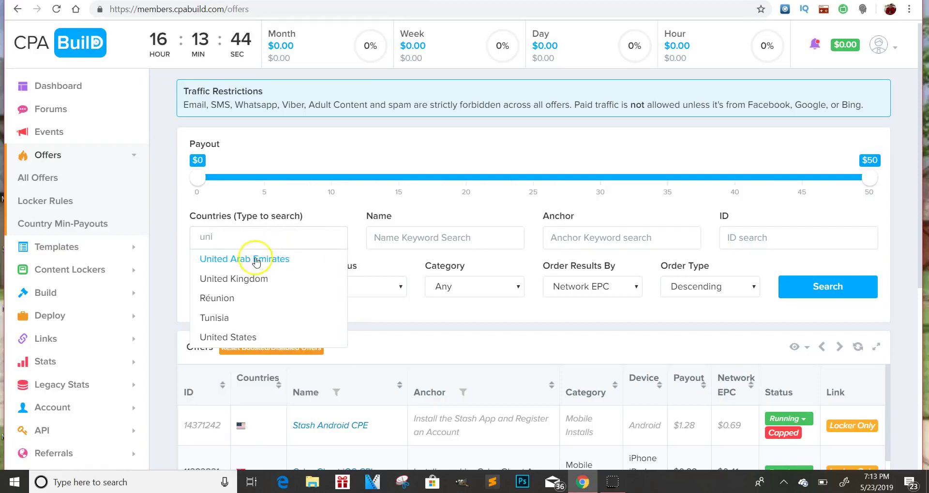
left_click(234, 336)
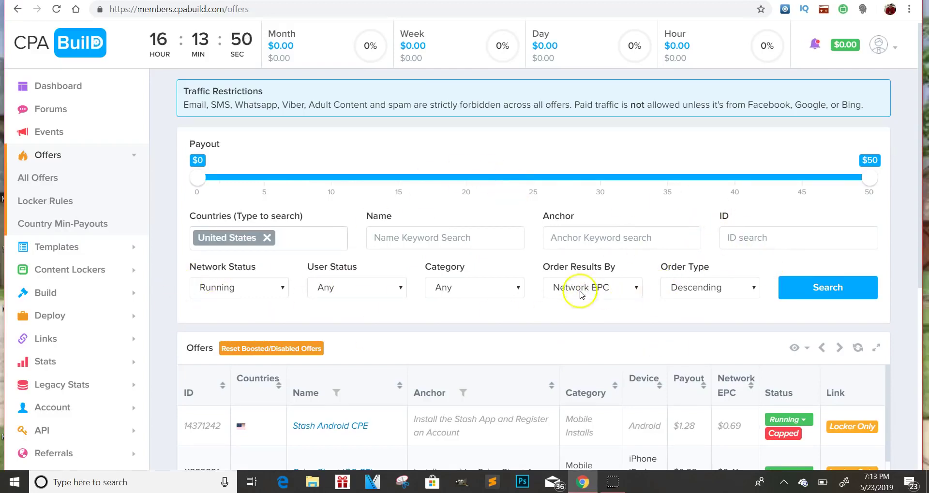
left_click(822, 296)
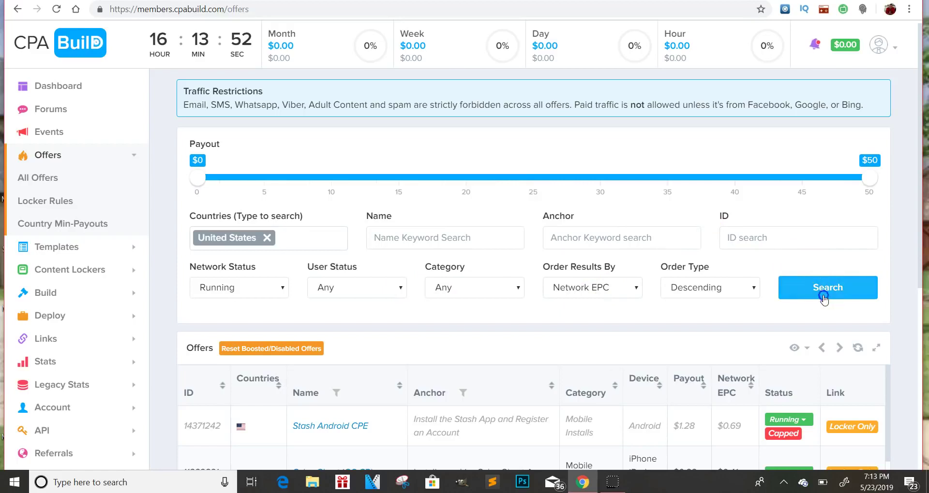
Sort the offers table by payout from highest to lowest.
scroll(533, 271, "down", 5)
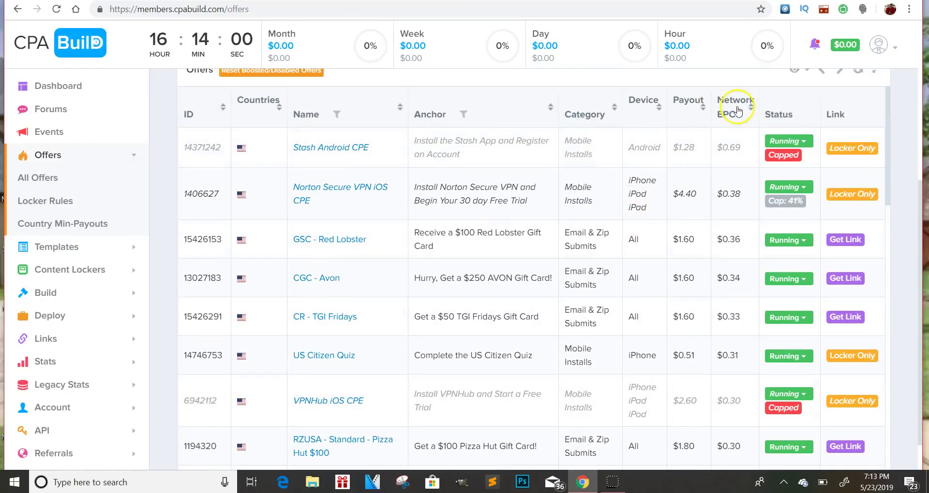
scroll(737, 112, "up", 5, "ctrl")
scroll(737, 111, "up", 3)
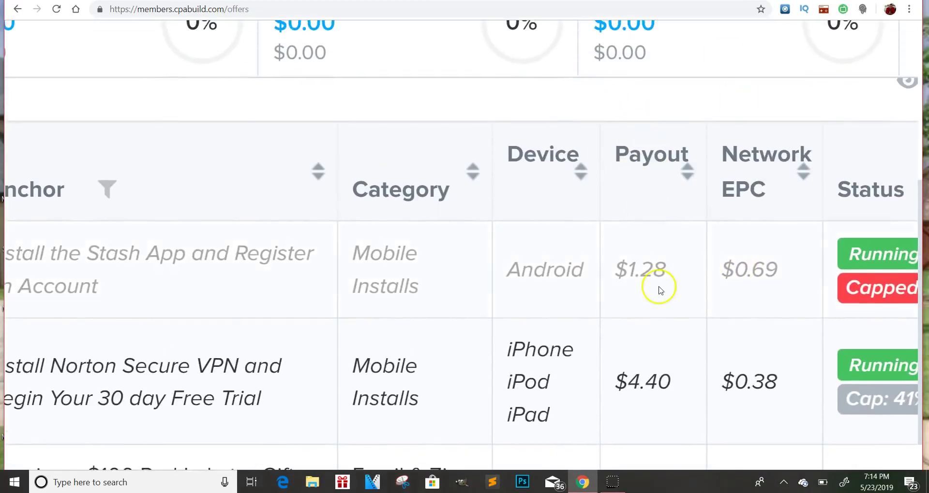
scroll(658, 295, "down", 5)
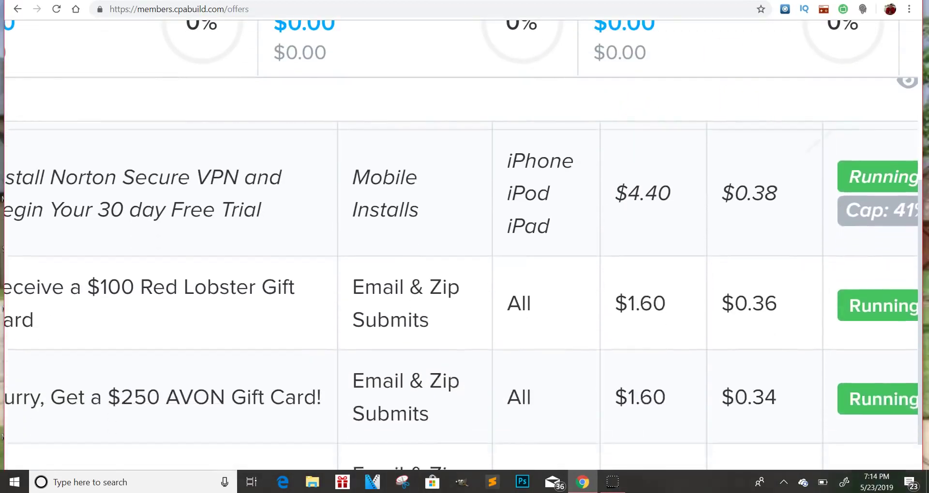
scroll(805, 232, "down", 5)
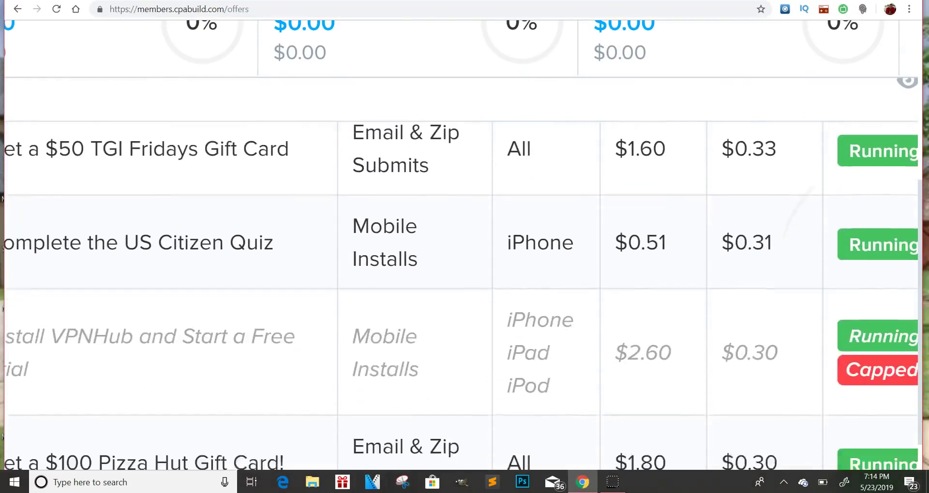
scroll(804, 231, "up", 8)
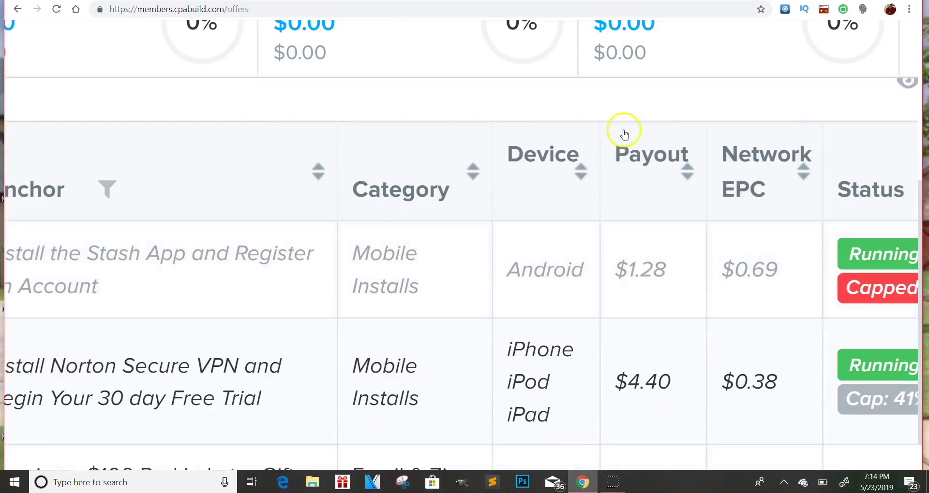
left_click(638, 154)
left_click(638, 154)
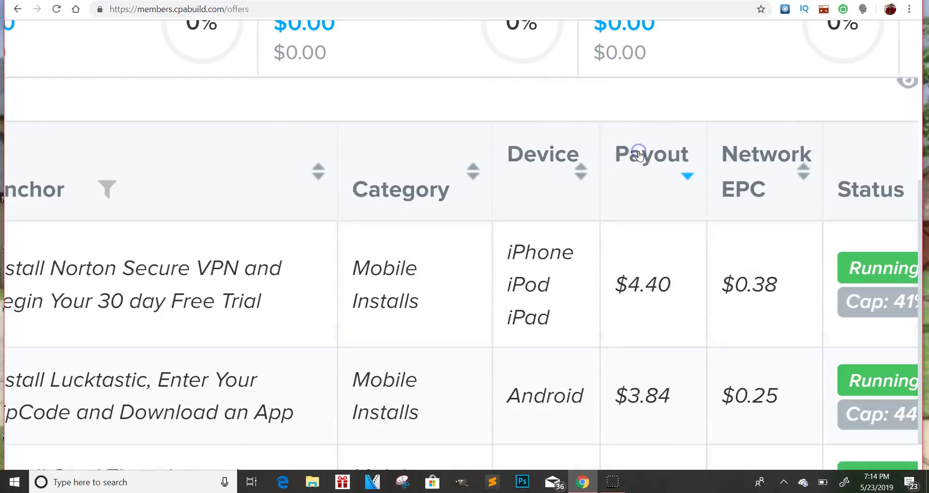
Examine the devices, payouts and network EPC of the highest-paying United States offers in the table.
key("ctrl+0")
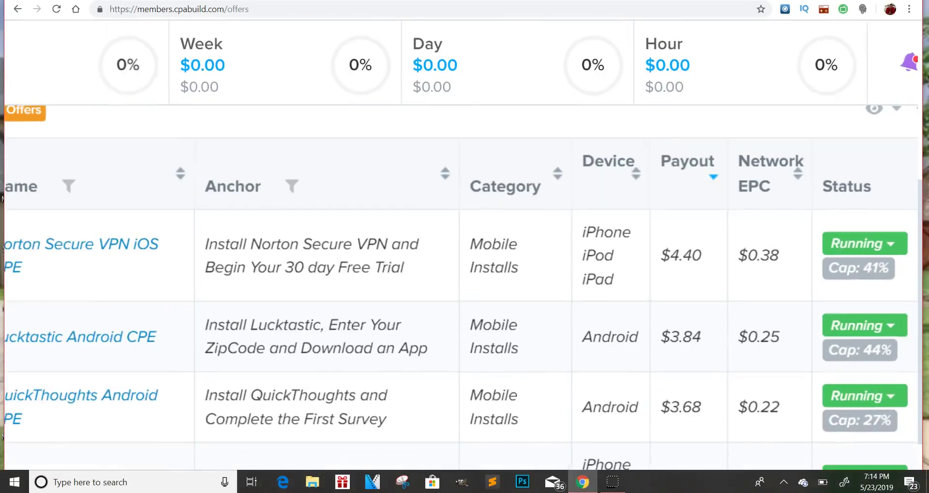
scroll(459, 304, "down", 2)
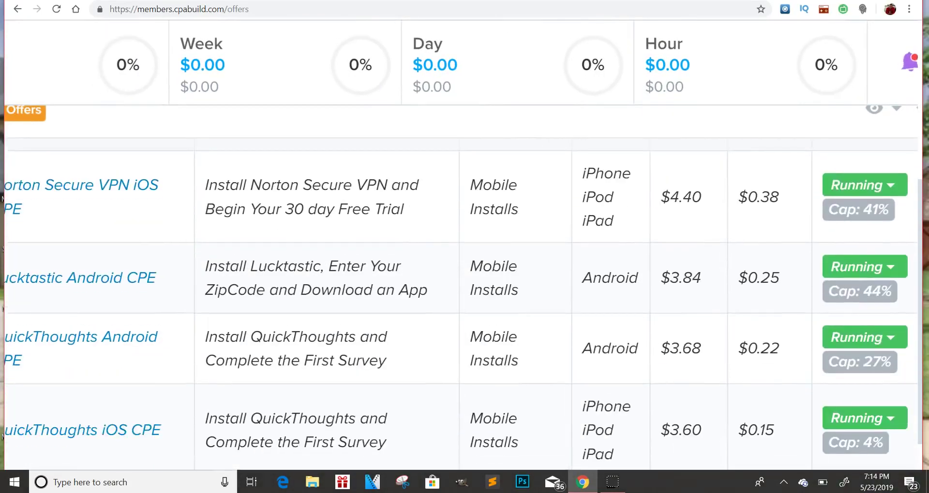
key("ctrl+minus")
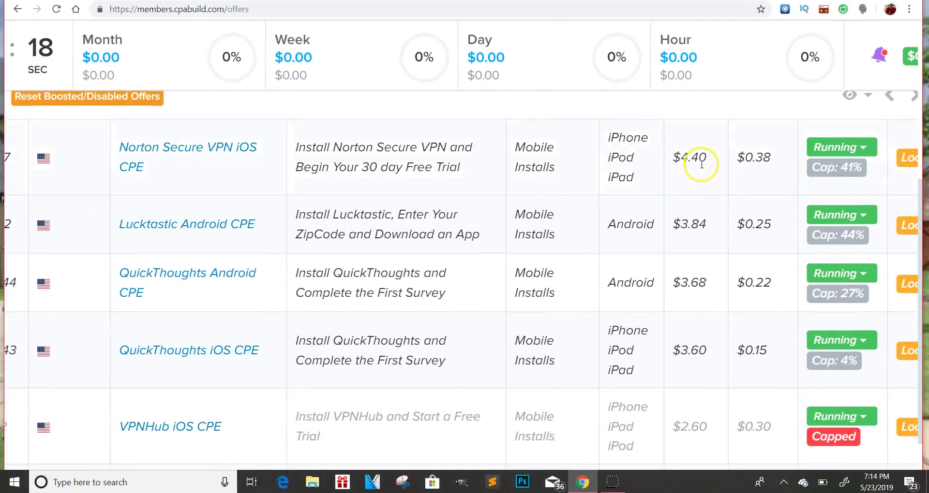
scroll(665, 166, "left", 2)
scroll(665, 166, "up", 1)
scroll(667, 167, "up", 5, "ctrl")
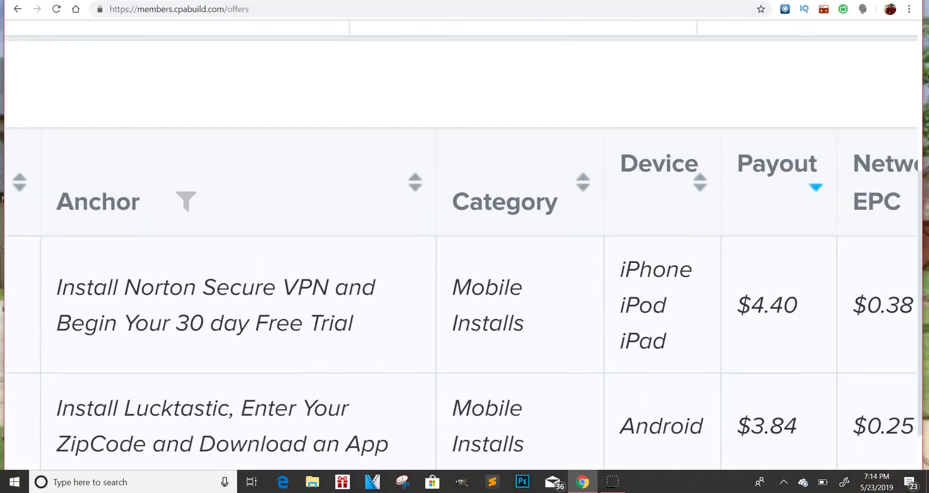
scroll(525, 339, "down", 1)
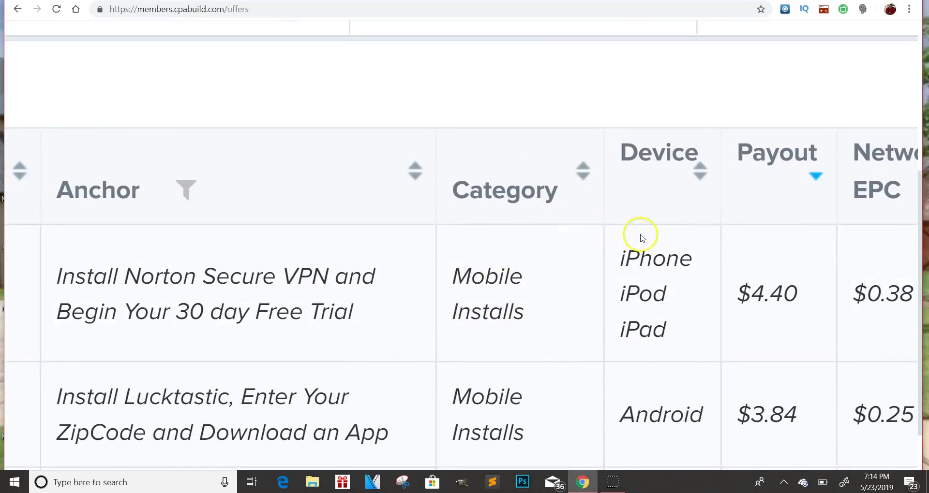
Highlight the iPhone and iPod entries among the supported devices of the Norton Secure VPN iOS CPE offer.
left_click_drag(618, 263, 693, 263)
left_click_drag(620, 296, 677, 304)
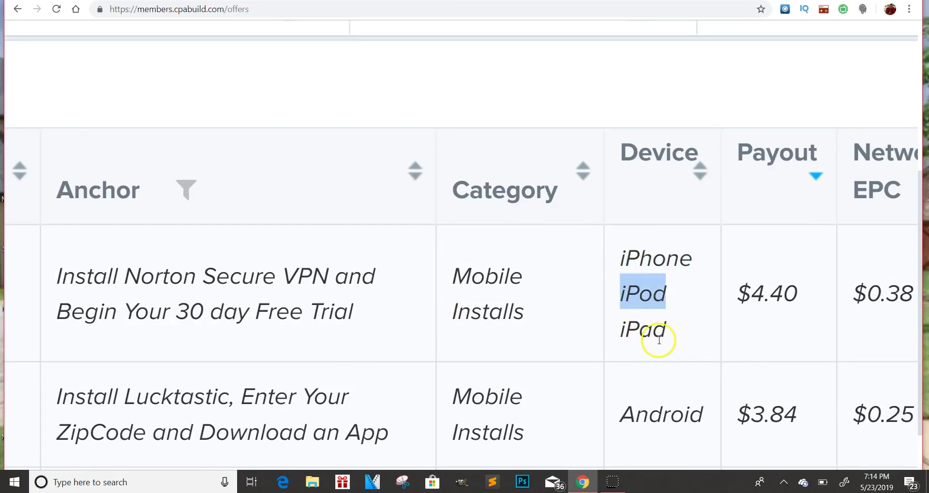
scroll(792, 306, "left", 6)
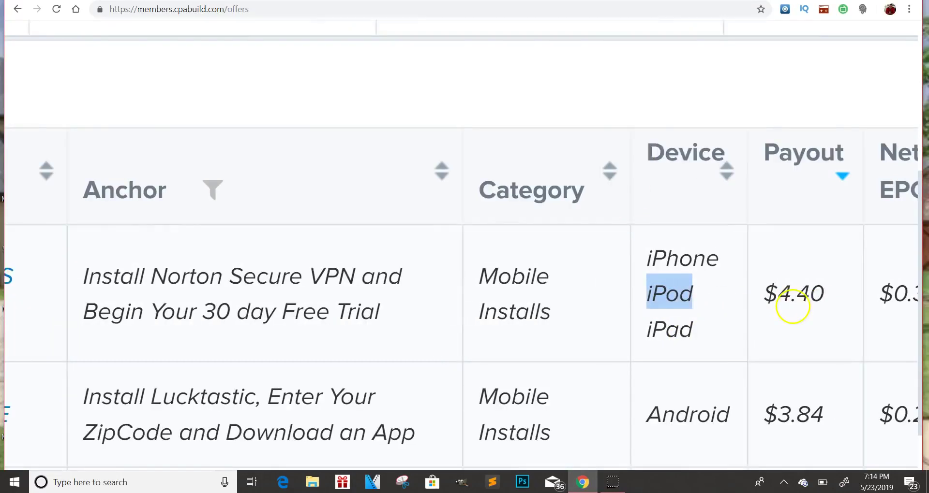
key("ctrl+minus")
key("ctrl+minus")
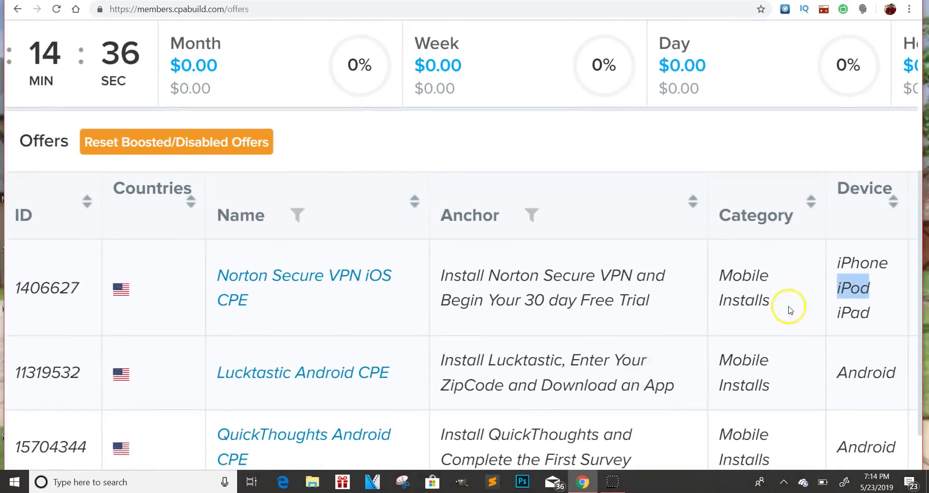
Open the Norton Secure VPN iOS CPE offer and look over its details and statistics charts.
left_click(279, 280)
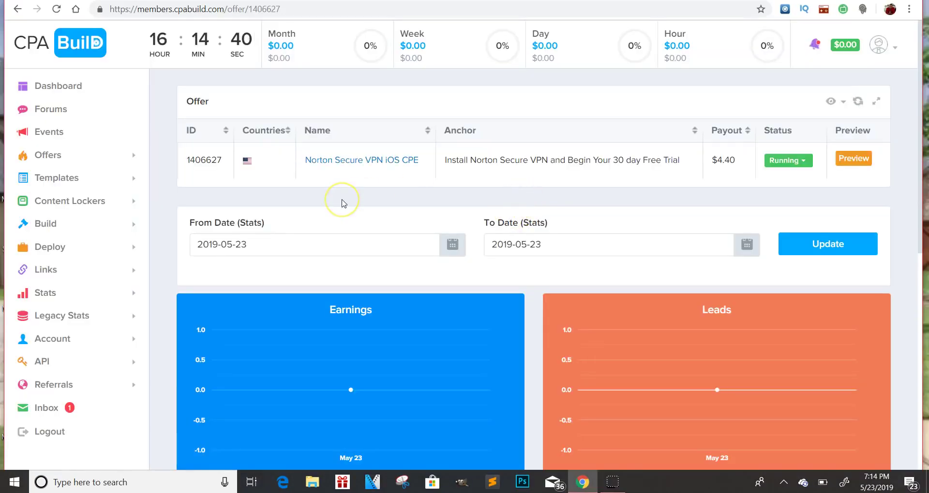
scroll(341, 202, "up", 3, "ctrl")
scroll(342, 202, "down", 3)
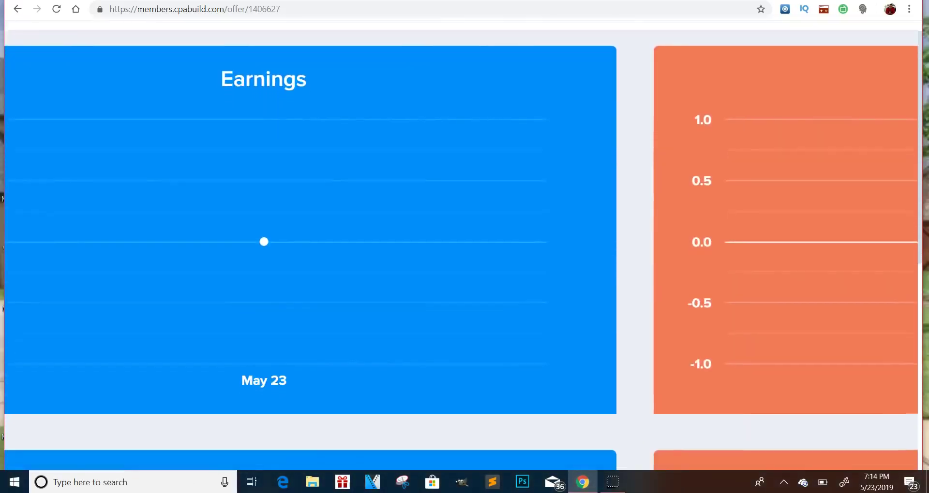
scroll(342, 202, "up", 3)
scroll(459, 242, "right", 10)
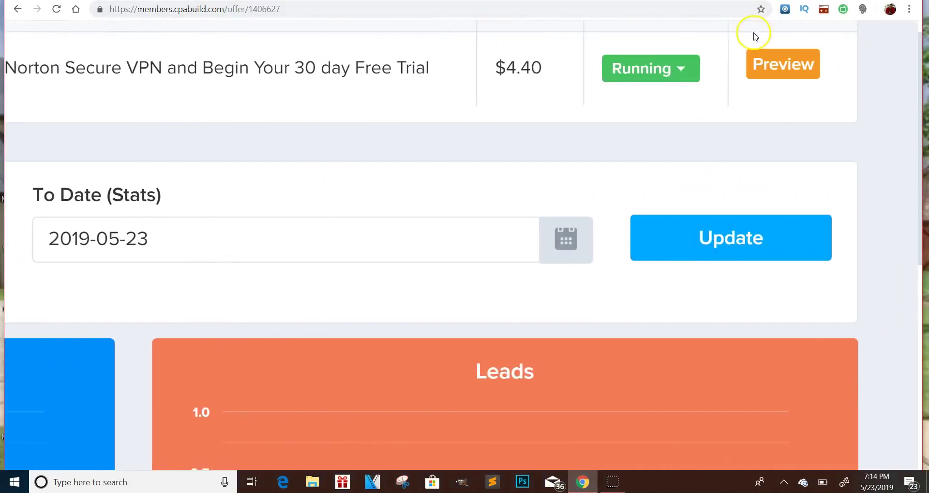
Preview the Norton Secure VPN offer and look through its App Store page, including the description and ratings.
left_click(760, 63)
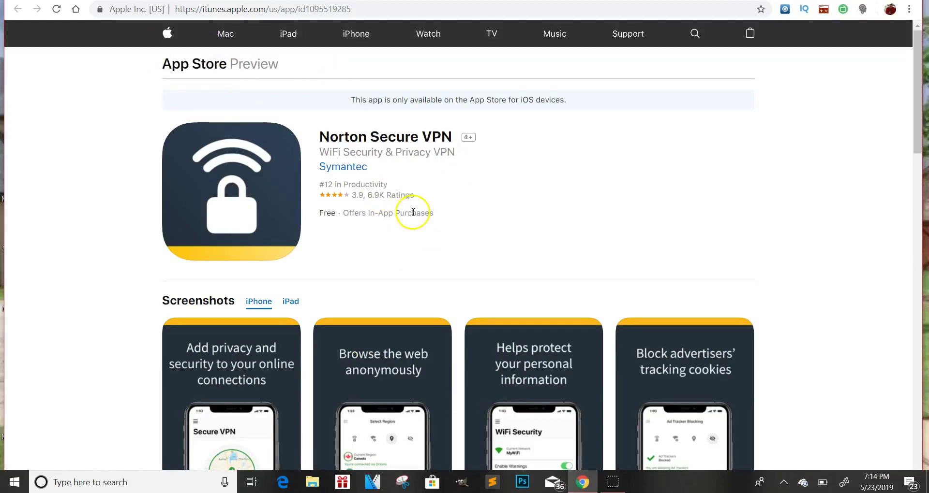
scroll(413, 213, "down", 9)
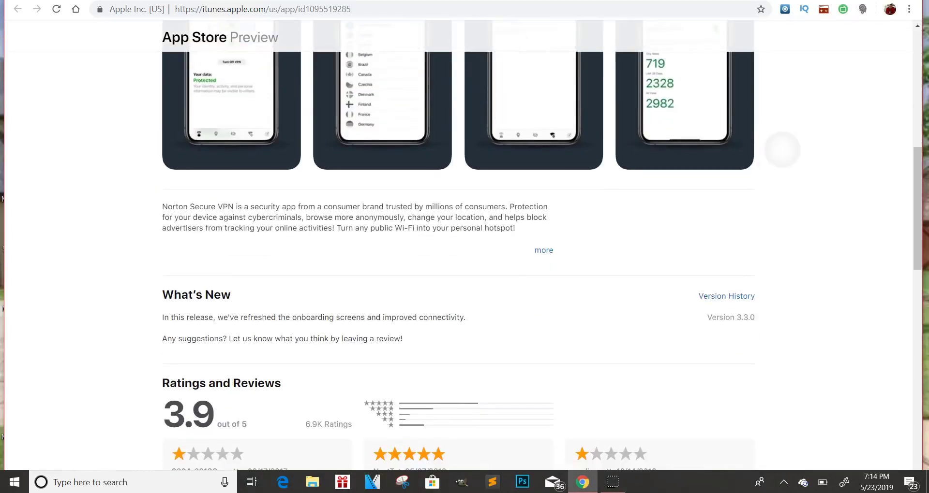
scroll(782, 150, "up", 6)
scroll(463, 218, "up", 4)
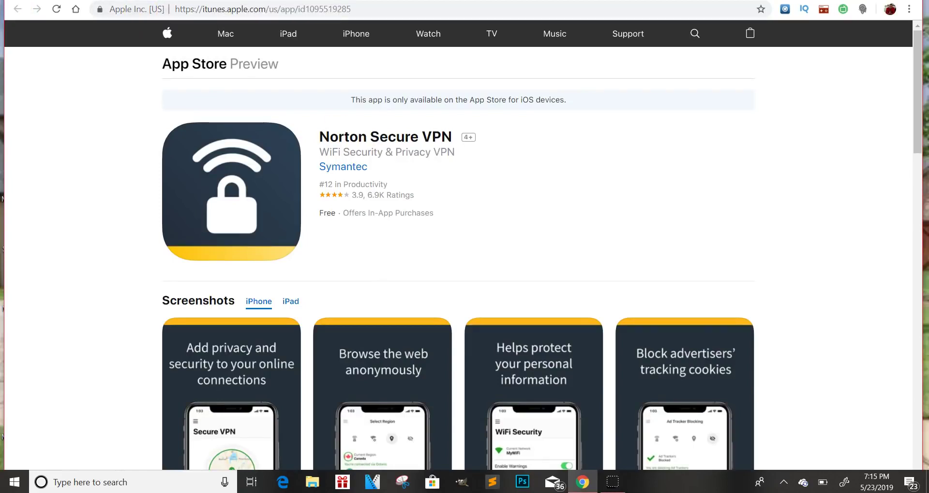
Return from the App Store page to the CPABuild offers list with the payout column in view.
key("ctrl+Tab")
key("ctrl+0")
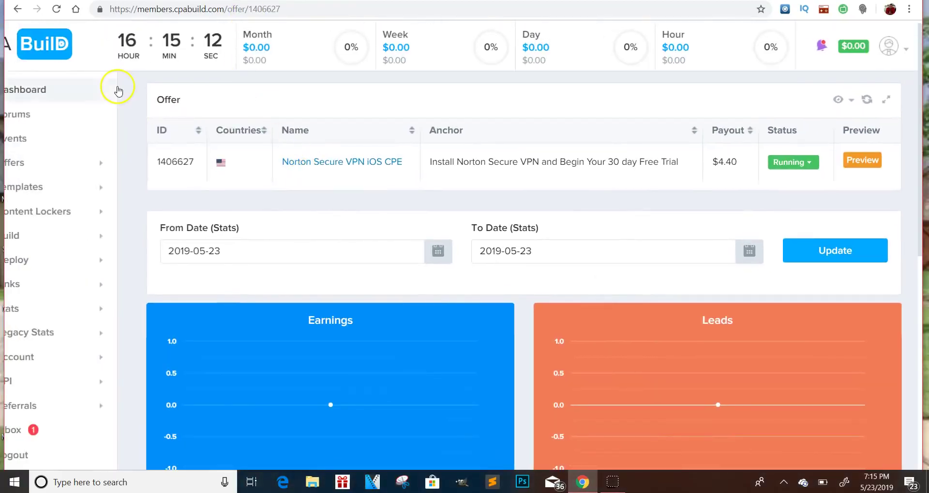
left_click(18, 10)
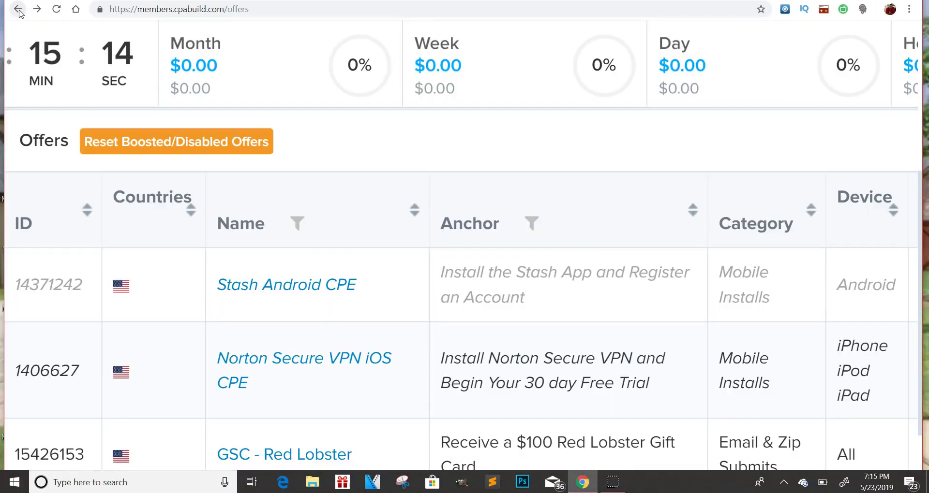
left_click(378, 58)
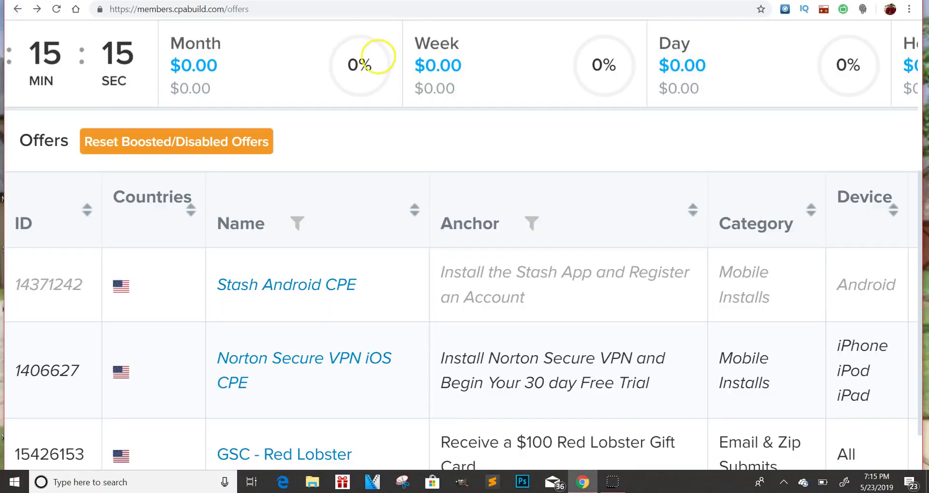
key("ctrl+minus")
scroll(460, 246, "right", 4)
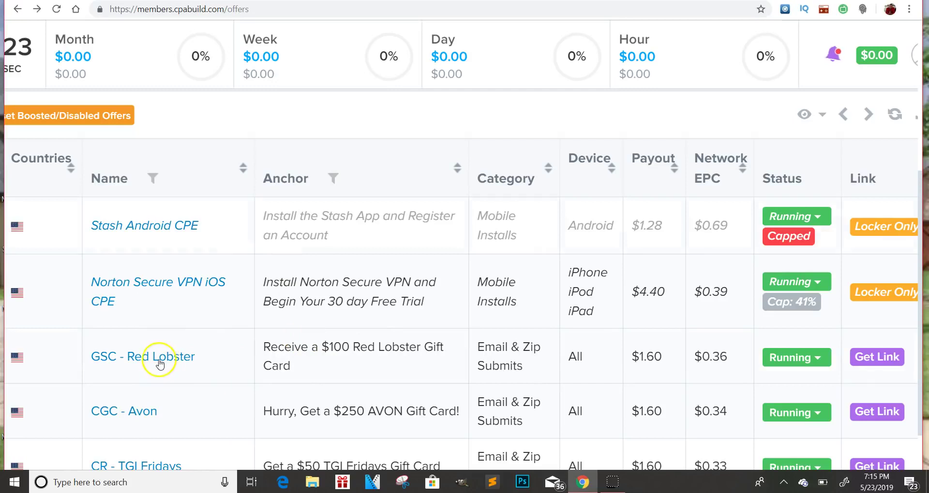
Sort the offers by payout from highest to lowest, and preview the QuickThoughts Android CPE offer from its details page.
left_click(663, 159)
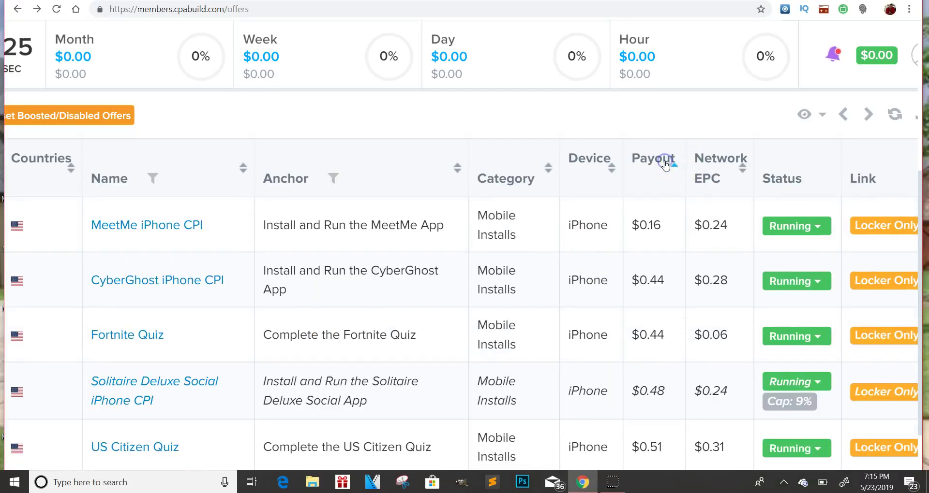
left_click(665, 163)
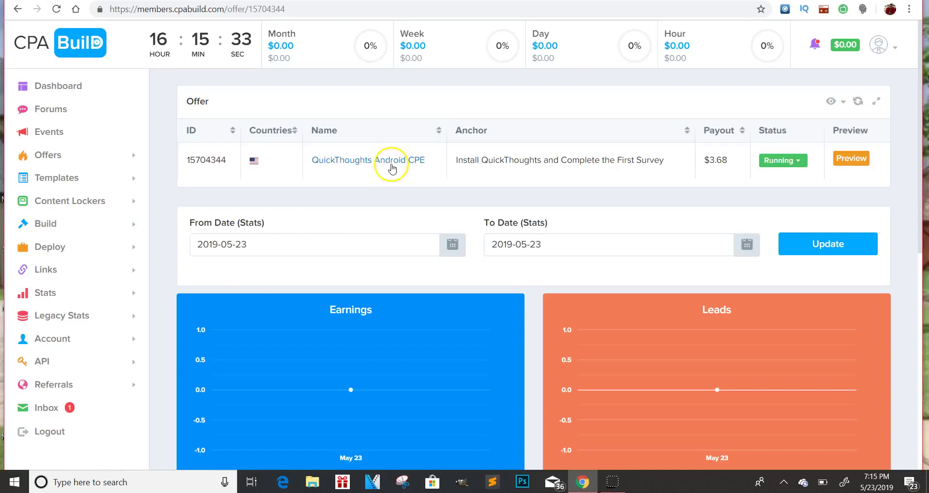
left_click(859, 159)
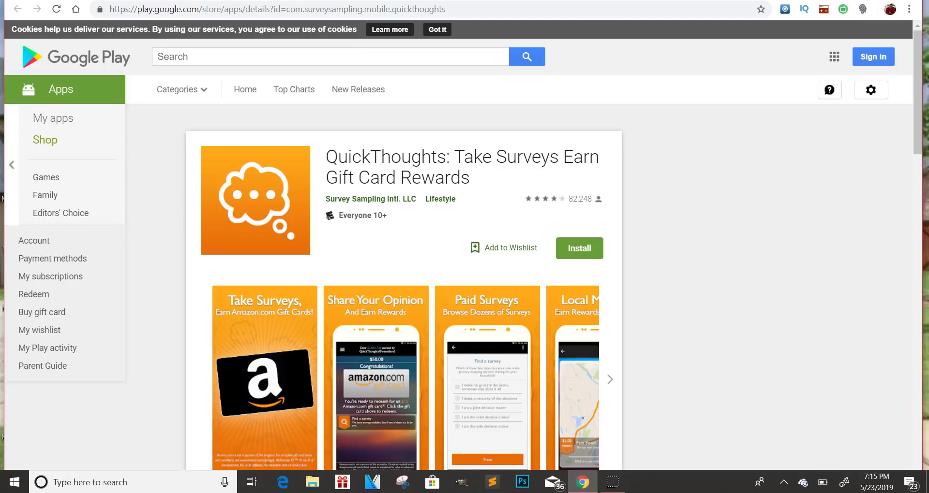
Go to the CPABuild site through the address suggestion for "cpa" and open the member dashboard.
left_click(671, 6)
key("BackSpace")
type("cpa")
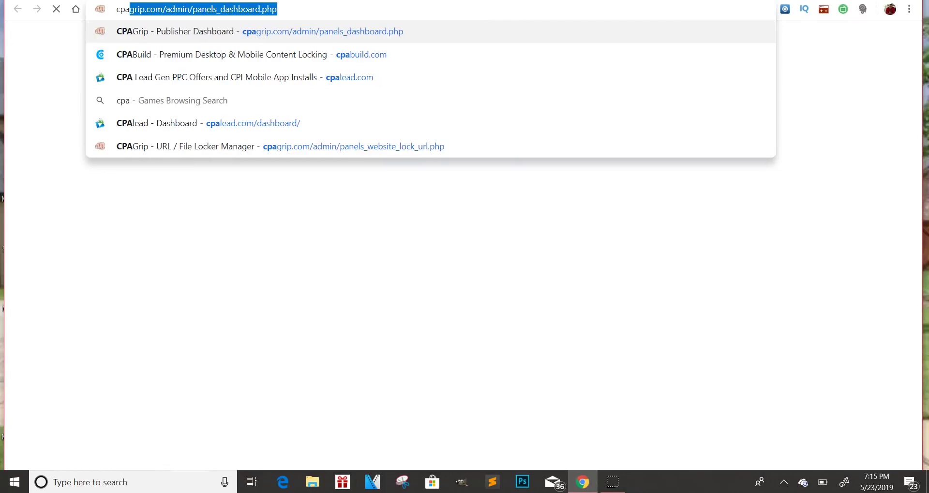
left_click(452, 54)
left_click_drag(585, 51, 679, 35)
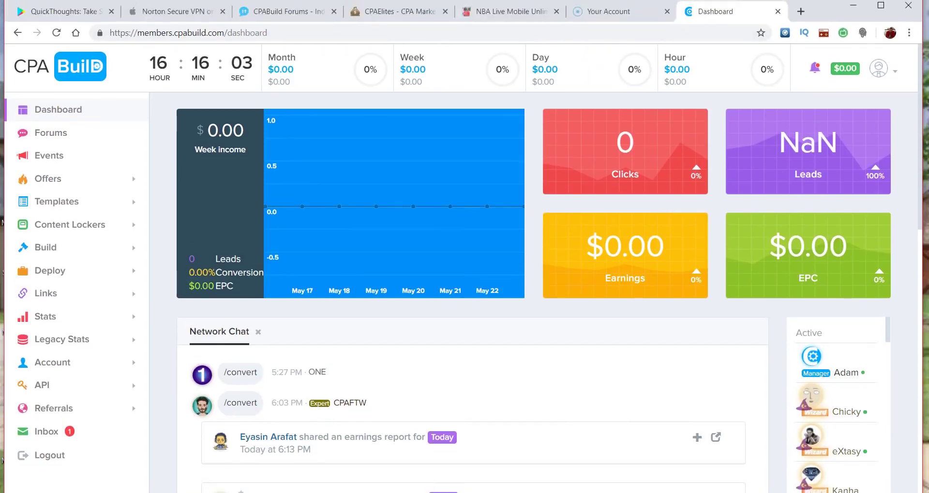
Revisit the QuickThoughts Google Play page to point out its Install option, and return to the CPABuild dashboard.
left_click(45, 10)
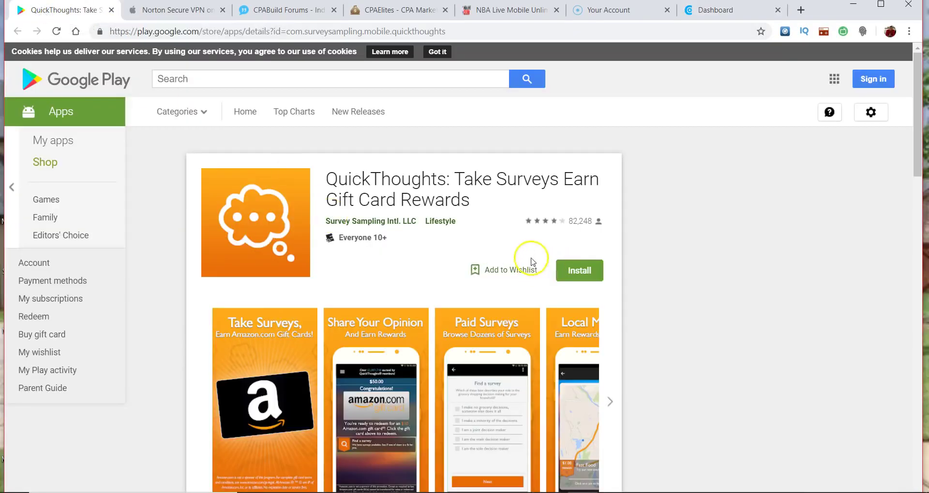
left_click(576, 270)
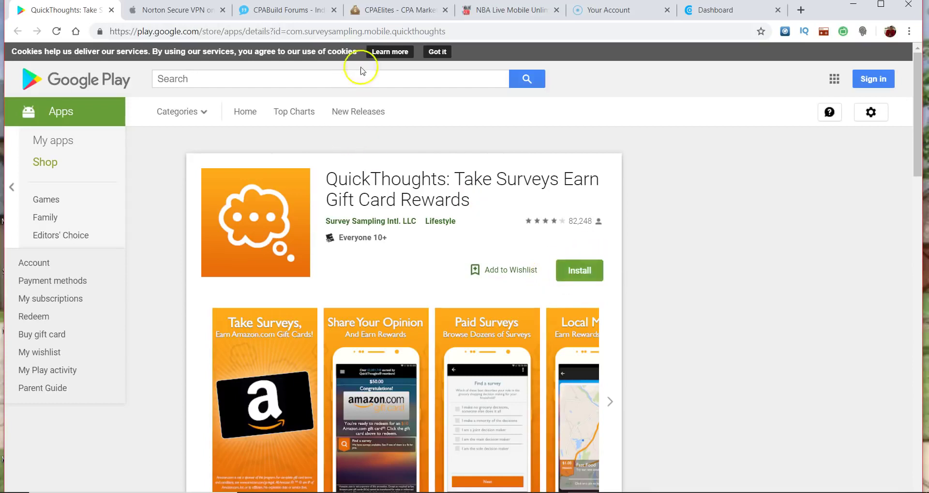
left_click(735, 11)
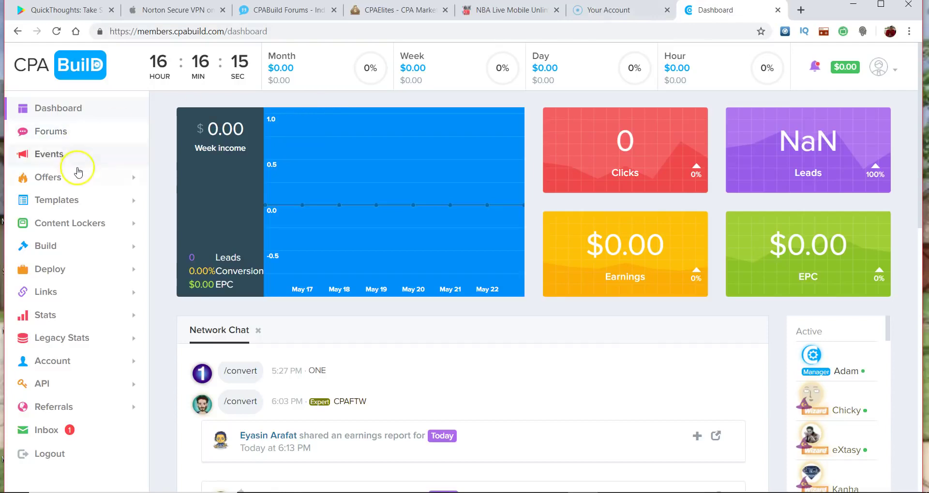
Open the list of all offers for every country and sort it by payout from highest to lowest.
left_click(79, 184)
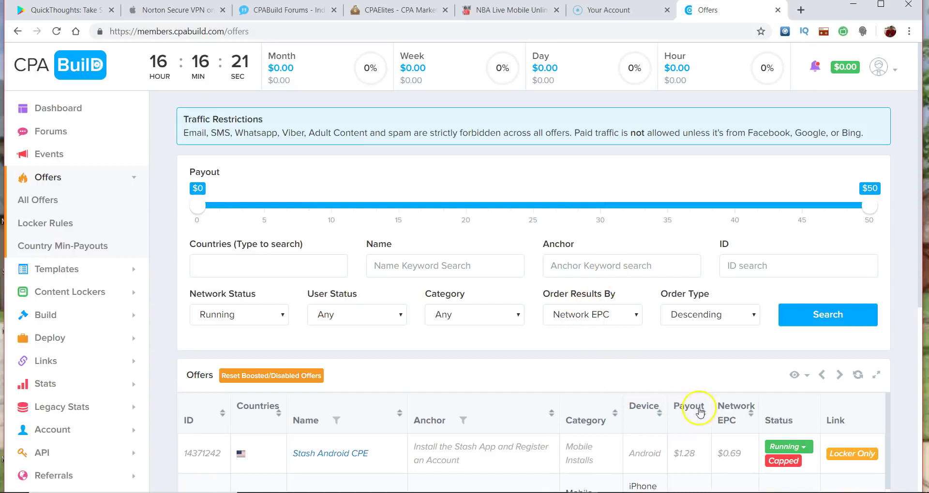
left_click(684, 412)
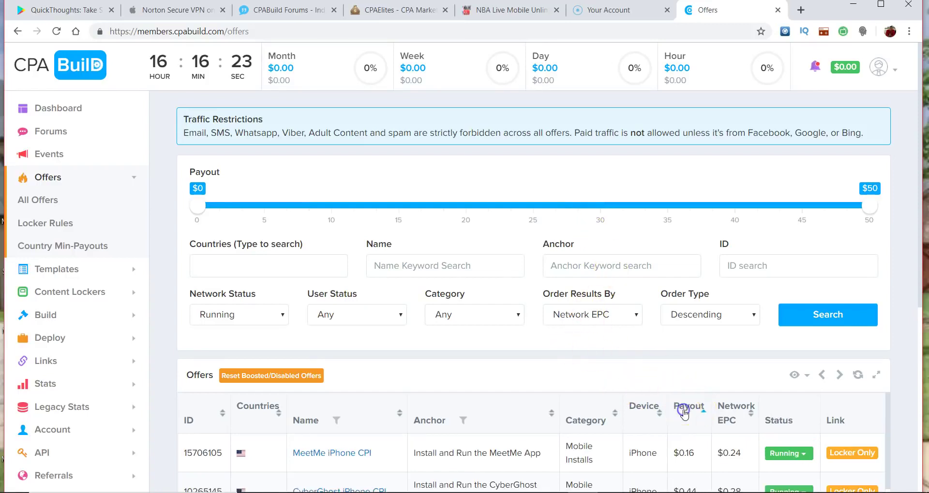
left_click(684, 412)
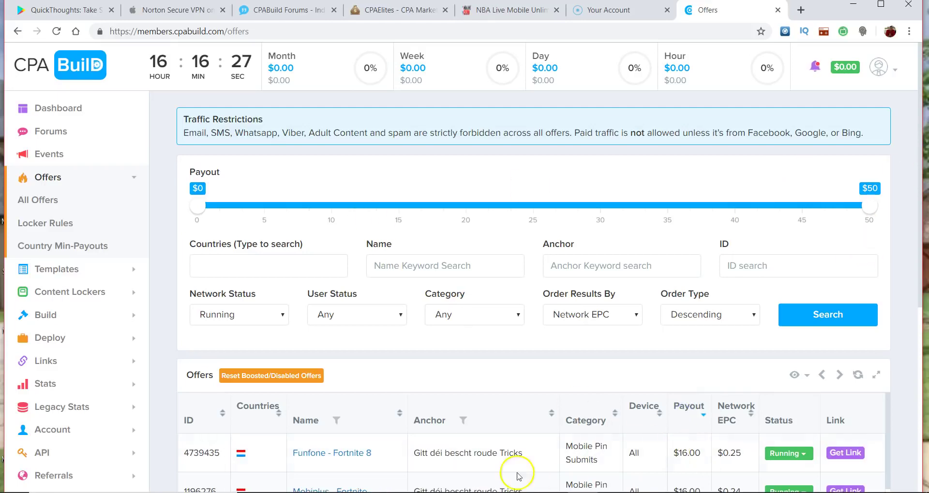
Review the highest-paying offers across all countries, highlighting the payout and Credit Card Submits category of Shoponlinewin - XS and Airpods.
scroll(674, 443, "down", 4)
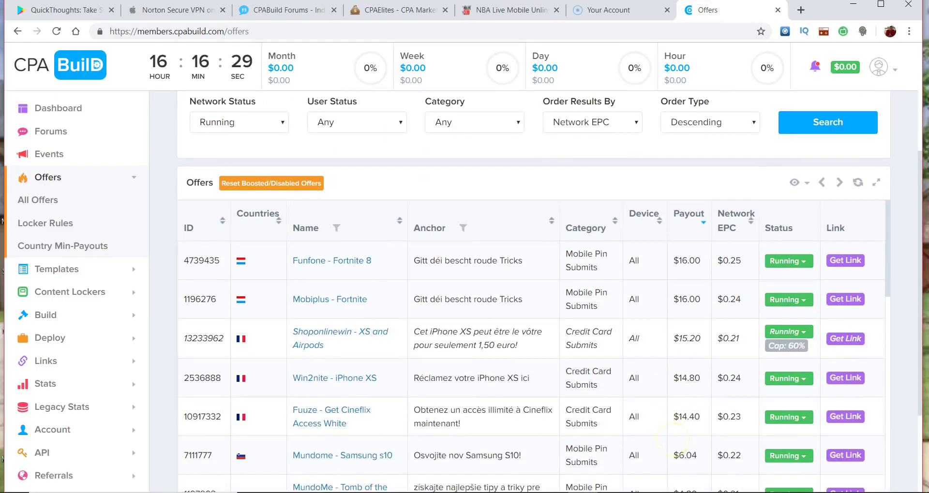
scroll(685, 291, "up", 5)
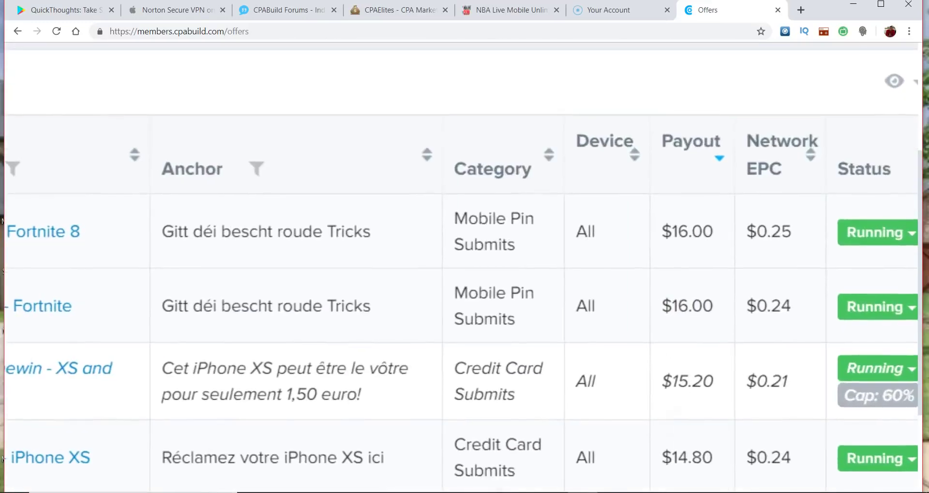
scroll(685, 290, "down", 2)
scroll(684, 290, "down", 1)
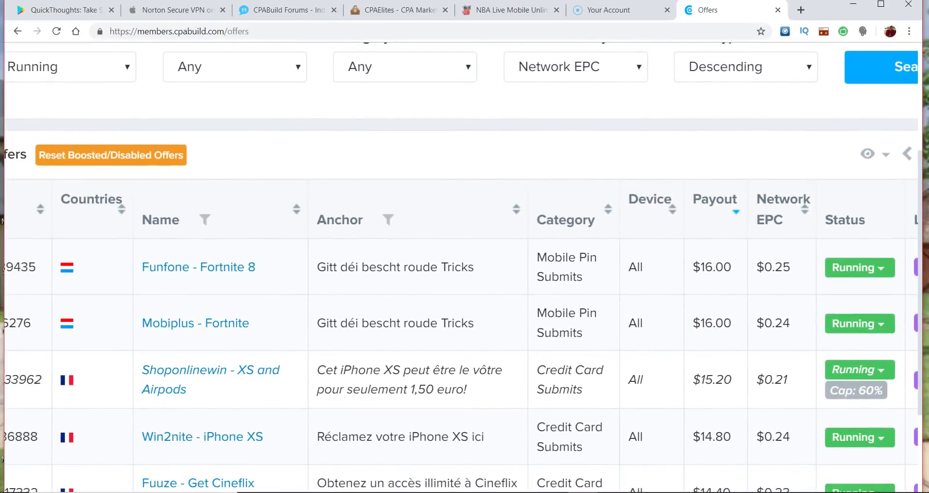
mouse_move(66, 271)
left_click_drag(691, 380, 728, 374)
left_click_drag(612, 386, 548, 365)
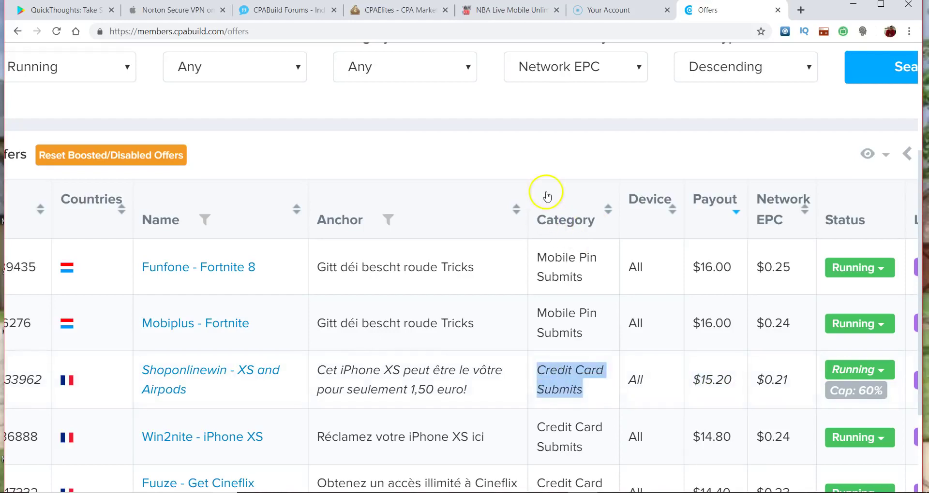
scroll(544, 191, "down", 5)
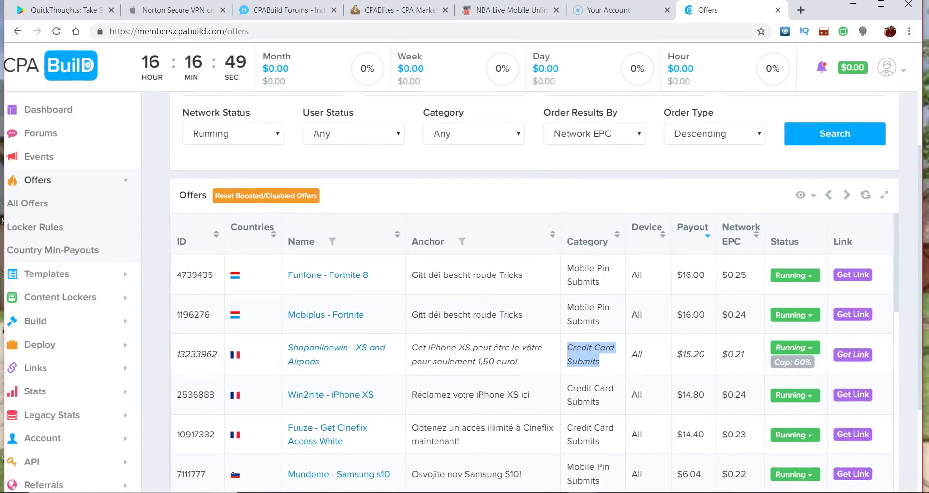
scroll(534, 290, "up", 4)
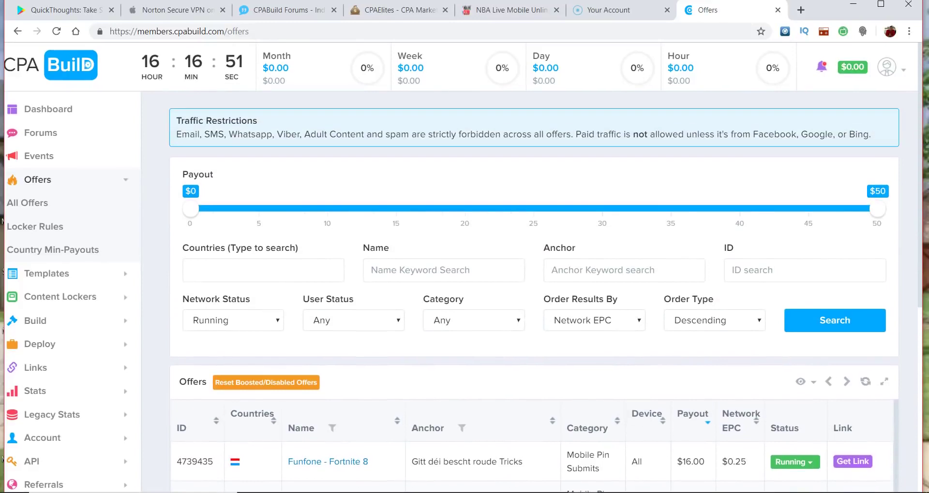
Filter the offers by the country United States and run the search.
left_click(245, 263)
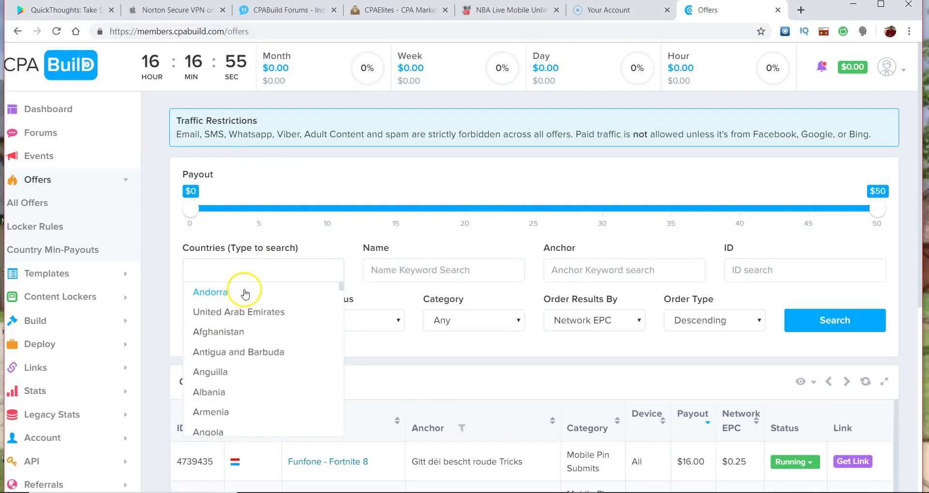
left_click(243, 261)
left_click(239, 269)
type("un")
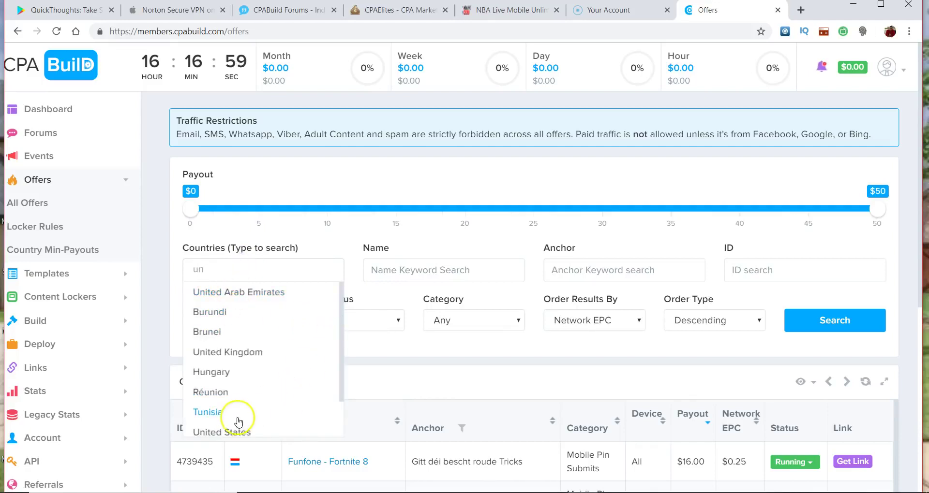
left_click(234, 432)
left_click(819, 323)
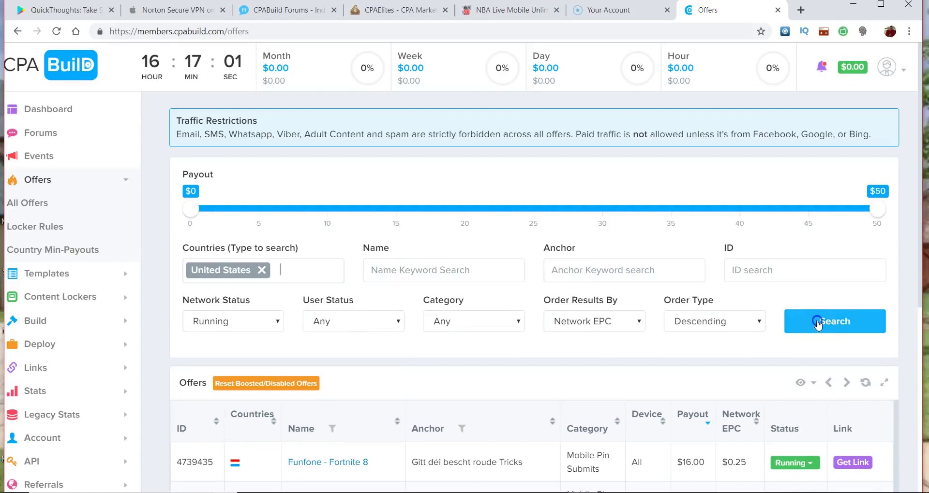
Sort the United States offers by payout from highest to lowest and look over the top entries.
scroll(819, 323, "down", 5)
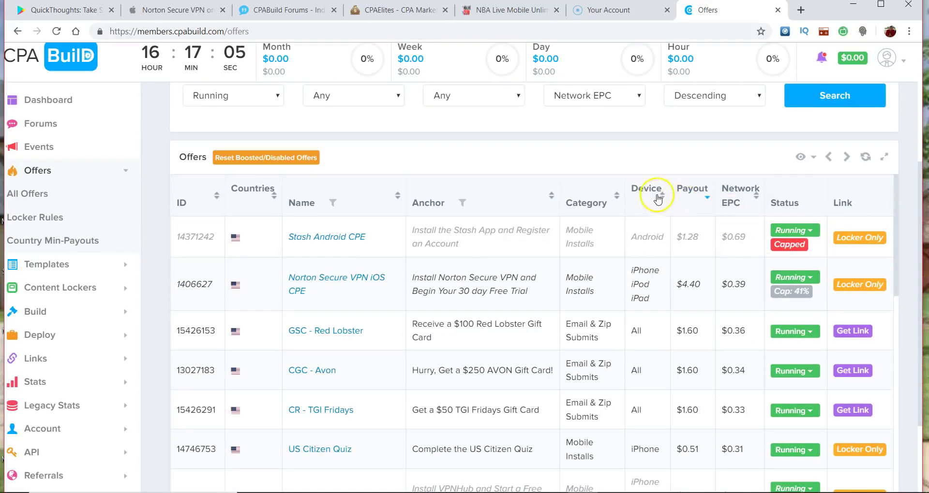
left_click(679, 201)
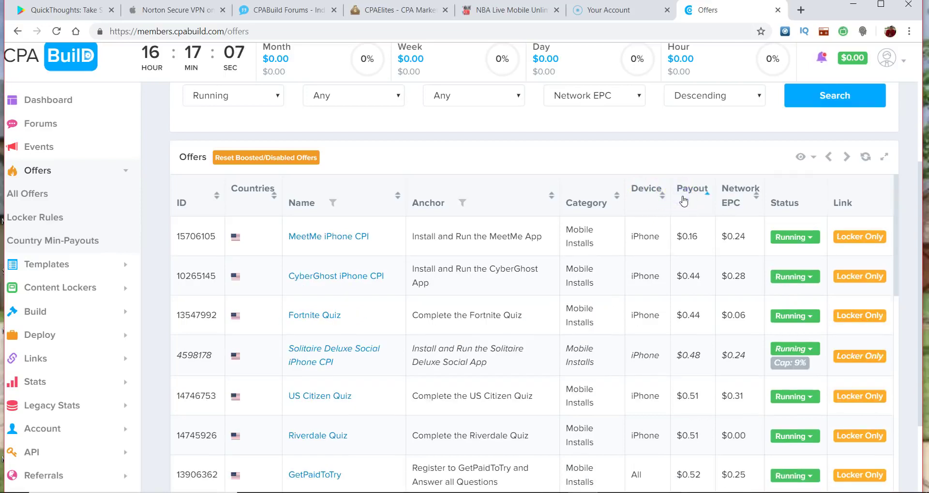
left_click(683, 202)
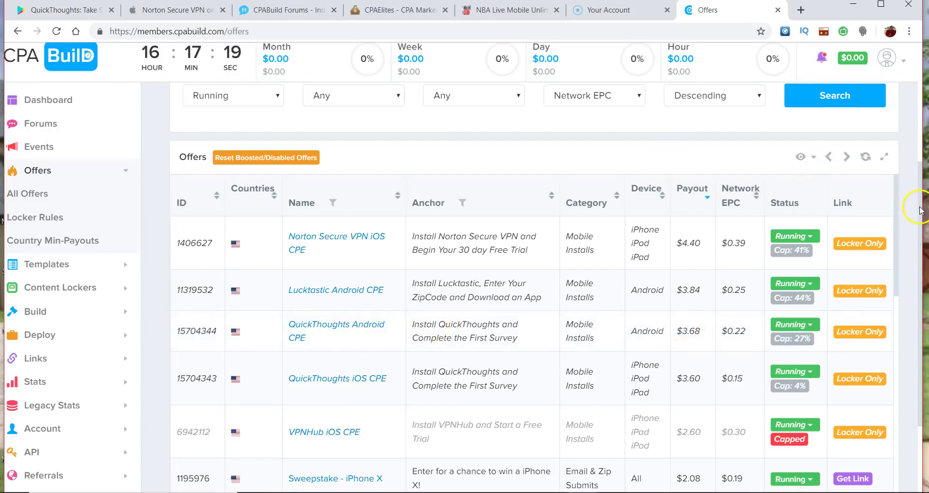
key("ctrl+a")
left_click(923, 149)
scroll(759, 223, "up", 5)
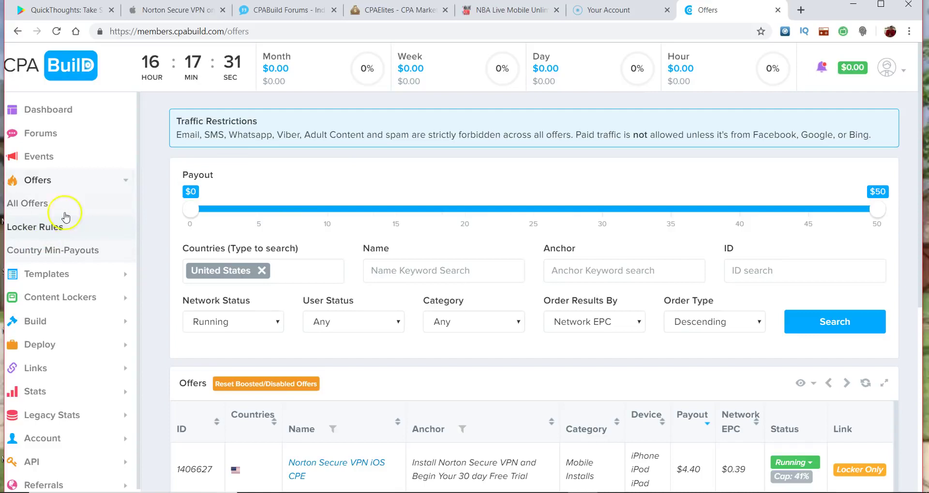
View the Locker Rules page, and open the Templates & Stats page.
left_click(46, 232)
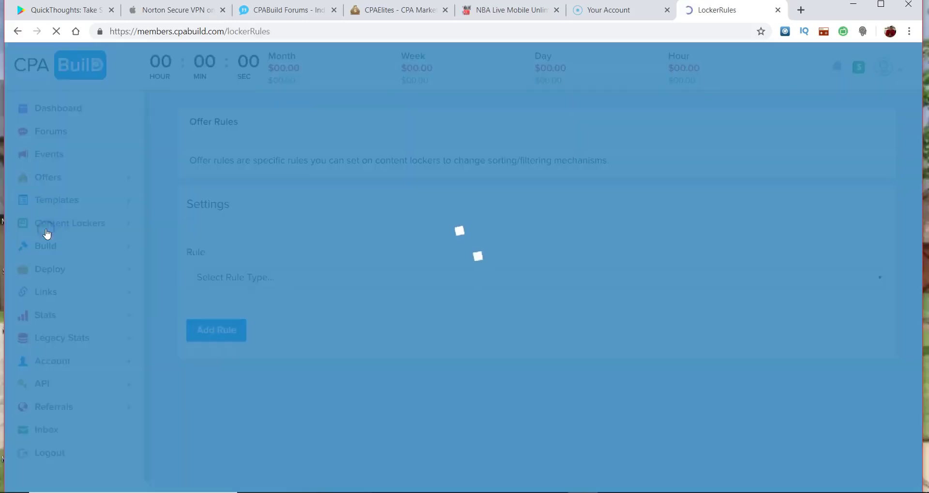
scroll(646, 155, "down", 4)
scroll(645, 149, "up", 4)
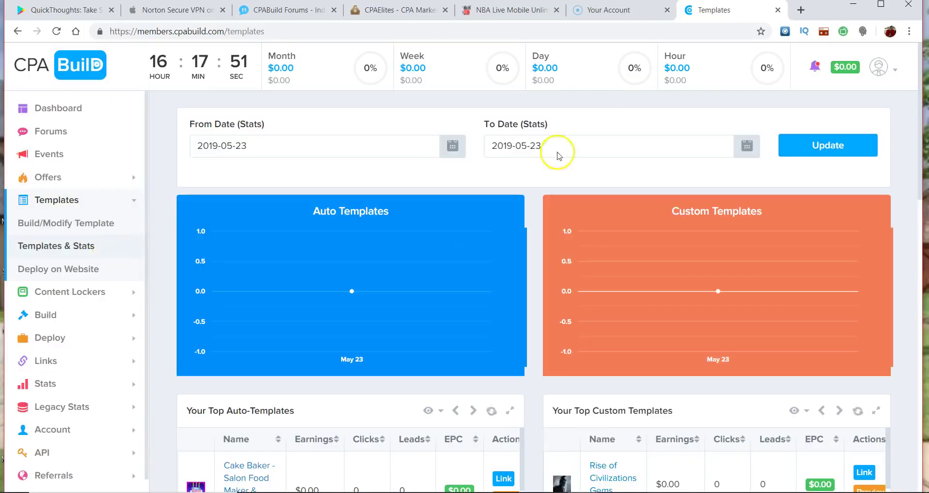
Look through your top auto and custom templates and the network's top templates.
scroll(601, 121, "down", 5)
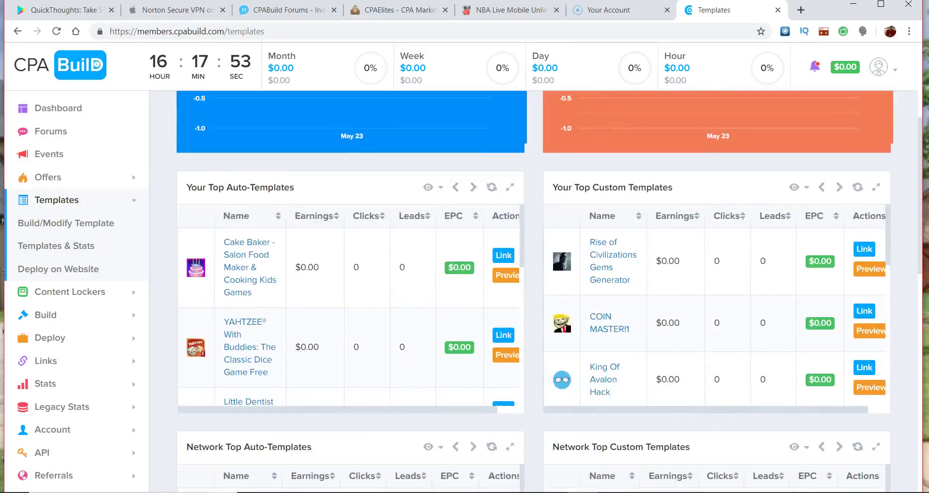
scroll(716, 310, "down", 3)
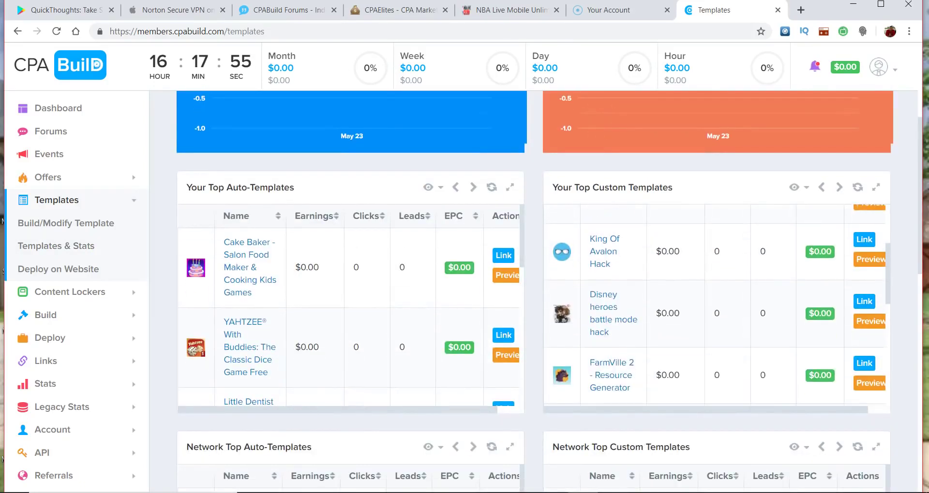
scroll(465, 266, "up", 5)
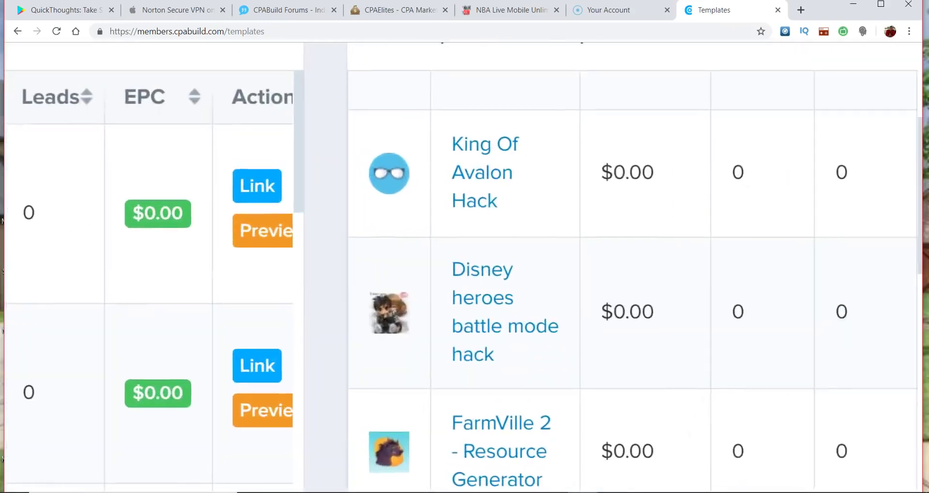
scroll(465, 266, "down", 5)
scroll(576, 290, "down", 5)
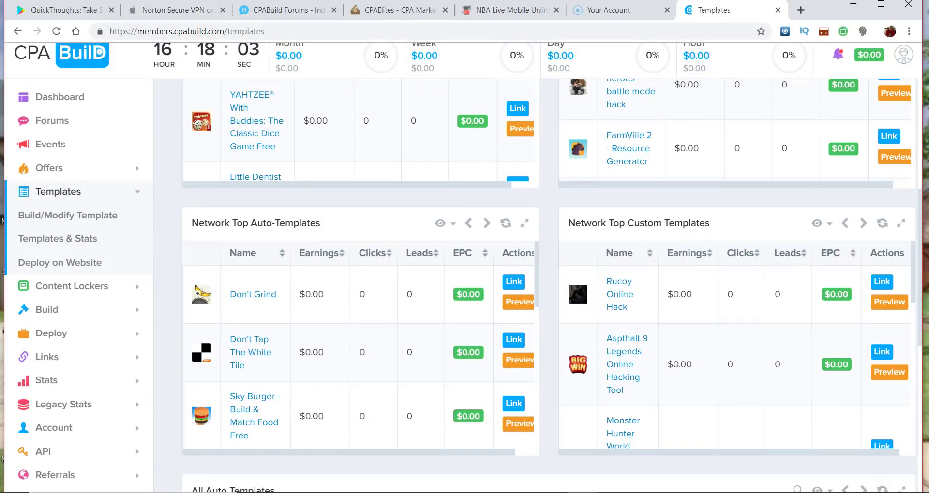
Open the Aspthalt 9 Legends Online Hacking Tool template from the network's top custom templates and launch its preview.
scroll(576, 280, "up", 5)
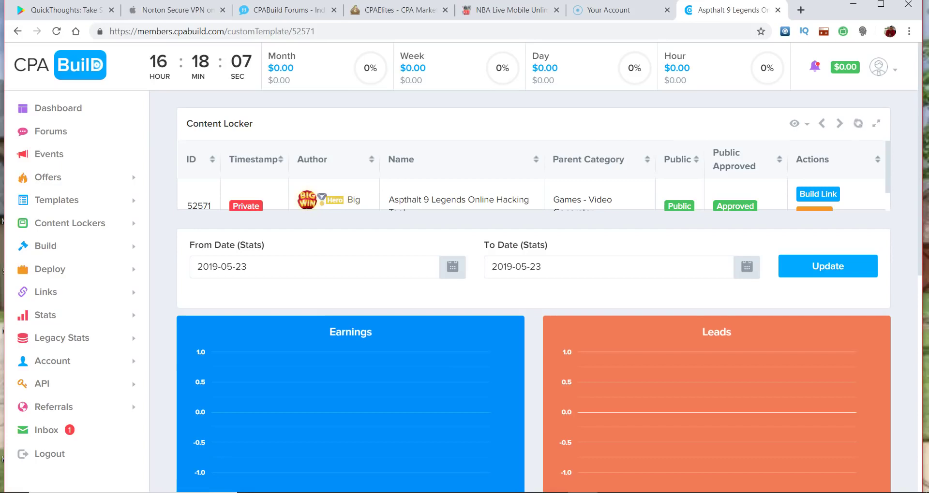
scroll(532, 175, "down", 1)
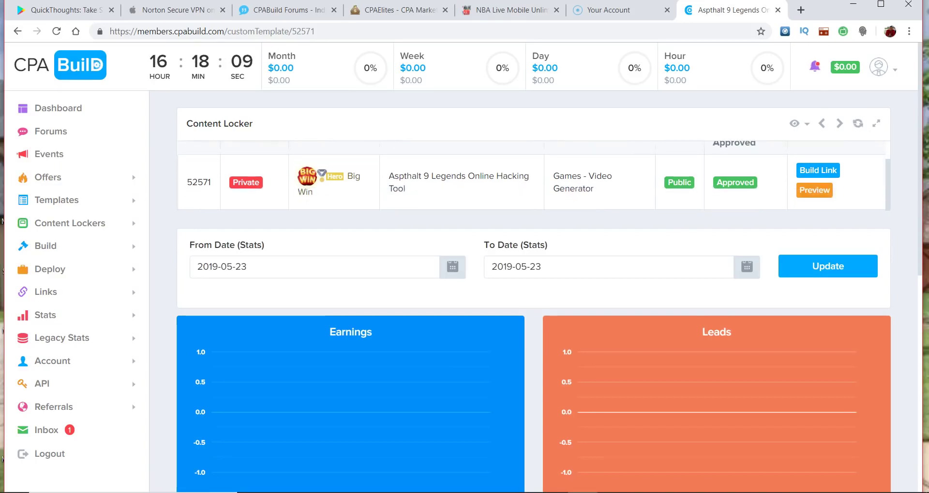
scroll(825, 176, "up", 5)
left_click(801, 208)
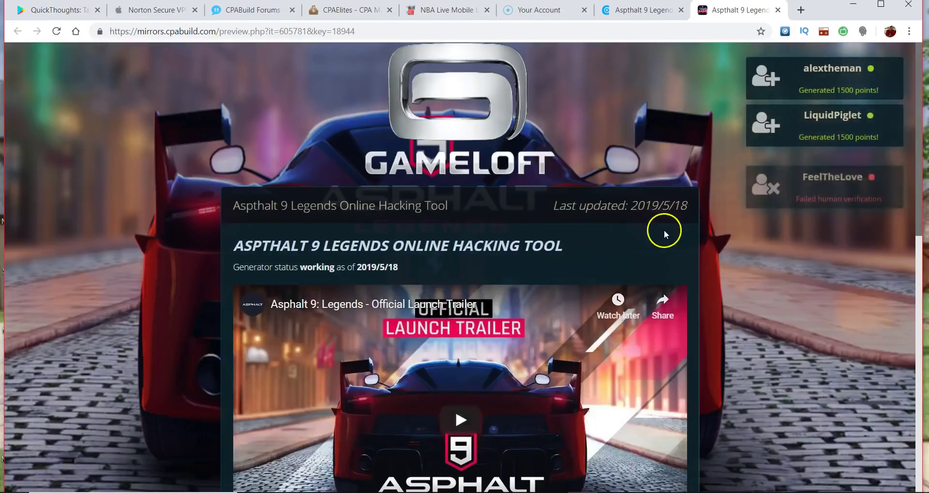
Look through the previewed landing page, from its generator form to the chatroom.
left_click_drag(920, 82, 820, 91)
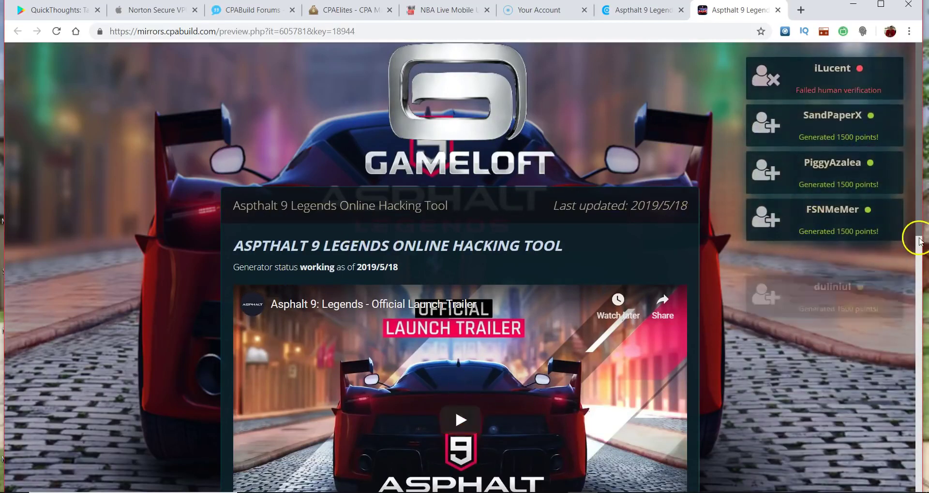
left_click(923, 288)
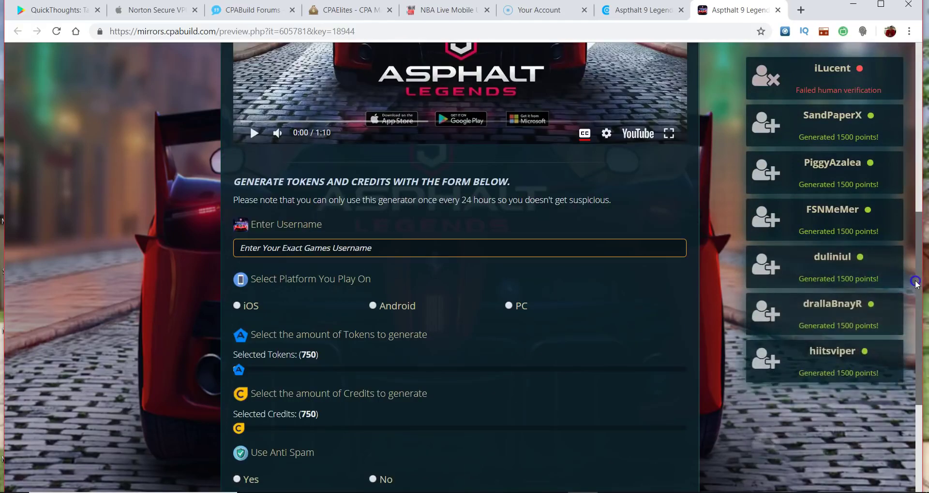
left_click_drag(916, 282, 919, 389)
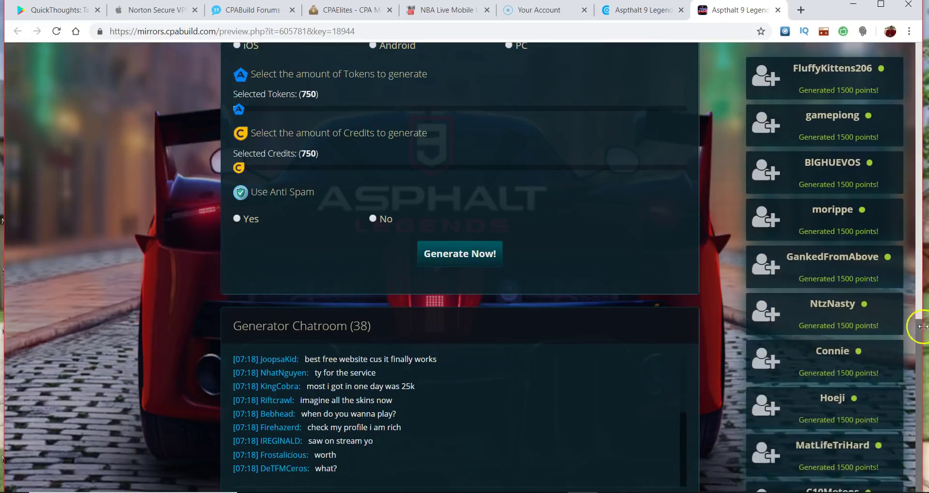
Play the embedded launch trailer muted, skip to 0:18 and pause it.
left_click_drag(920, 338, 920, 125)
left_click(455, 287)
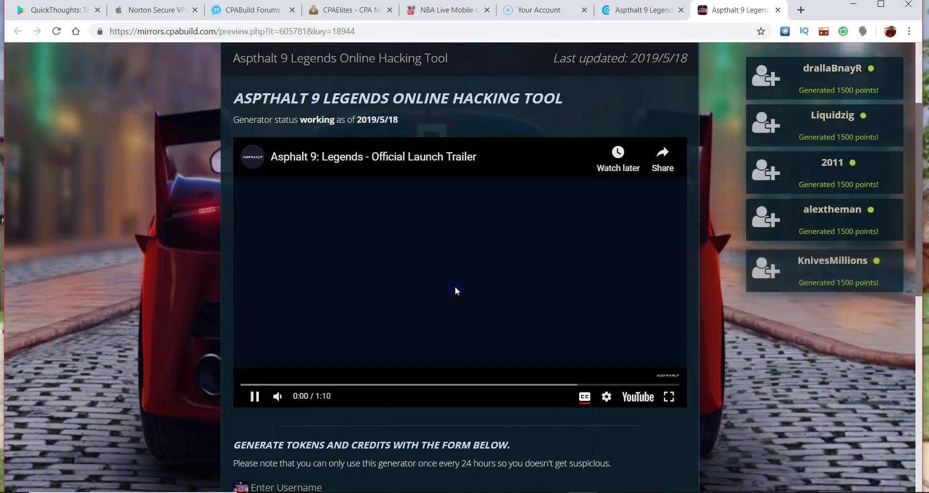
left_click(291, 398)
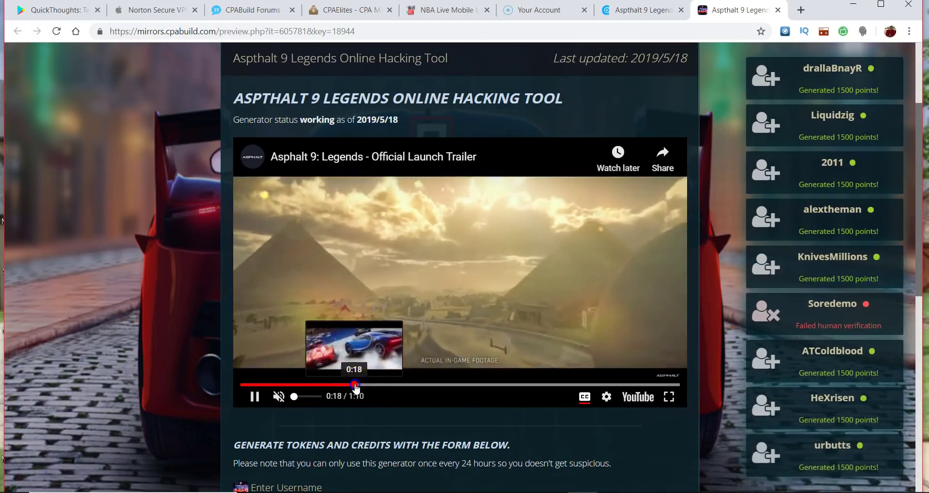
left_click(356, 386)
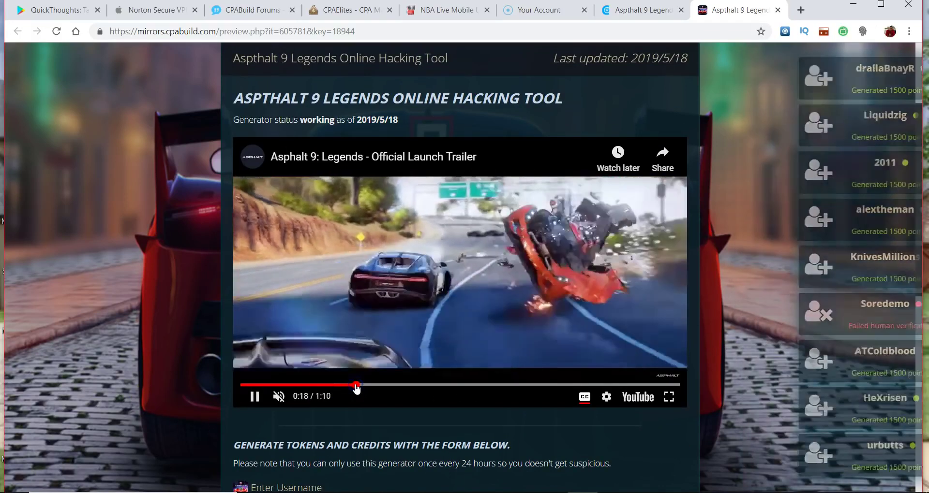
left_click(484, 251)
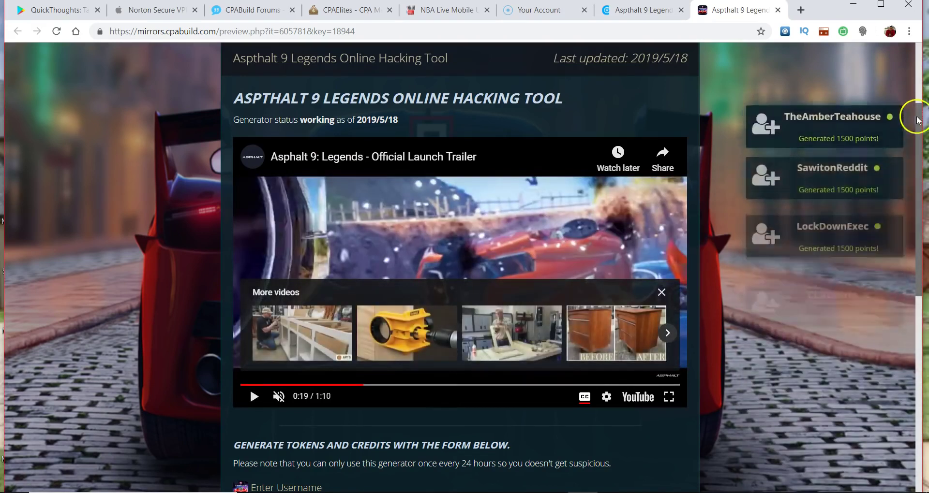
Fill in the generator form with username geerqw3, platform Android, 59,363 tokens and 46,563 credits.
left_click_drag(913, 152, 914, 257)
left_click(354, 248)
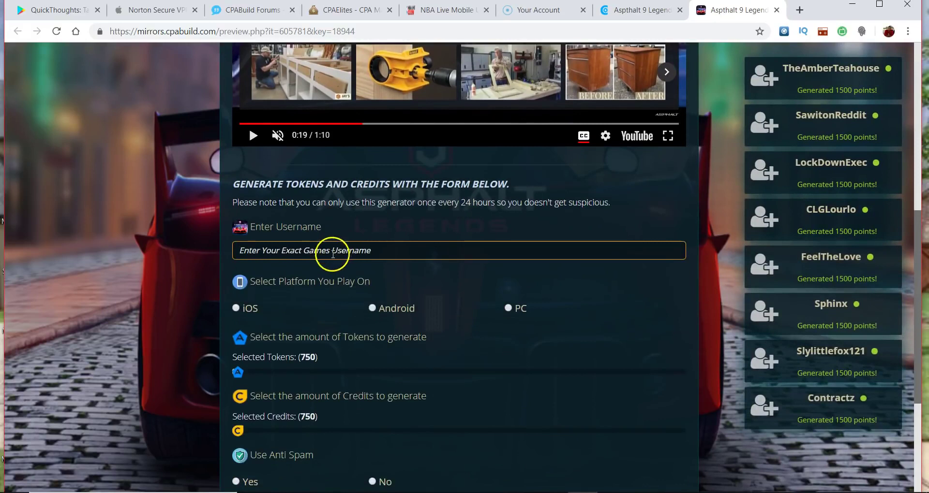
type("g")
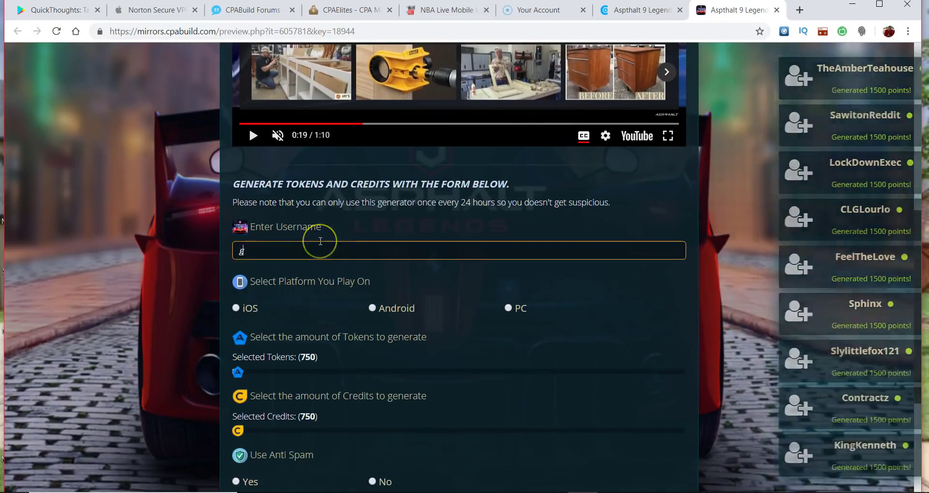
type("eerqw3")
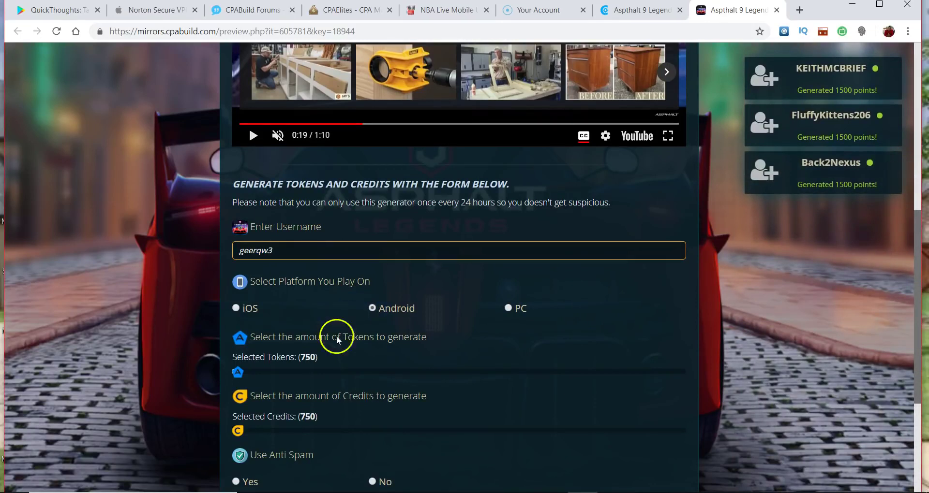
left_click_drag(238, 372, 504, 373)
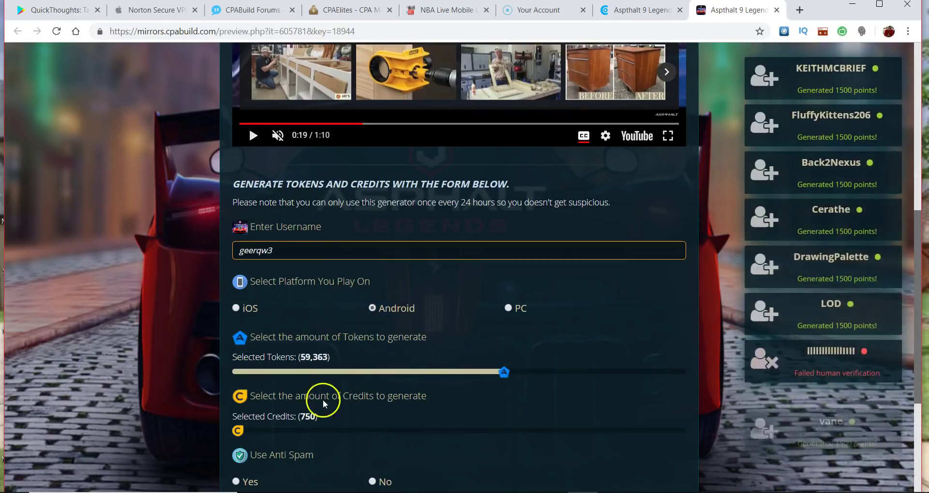
left_click_drag(441, 425, 446, 429)
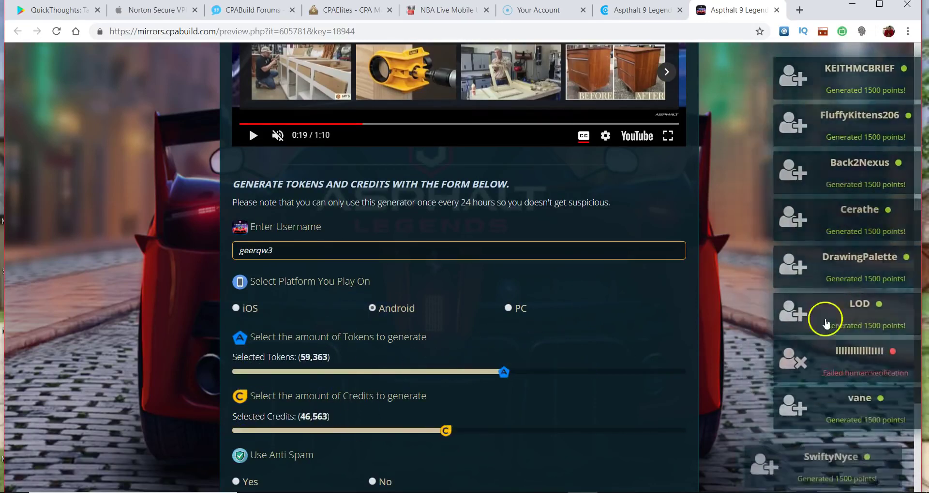
Set Use Anti Spam to No and start the generator.
left_click_drag(918, 283, 916, 371)
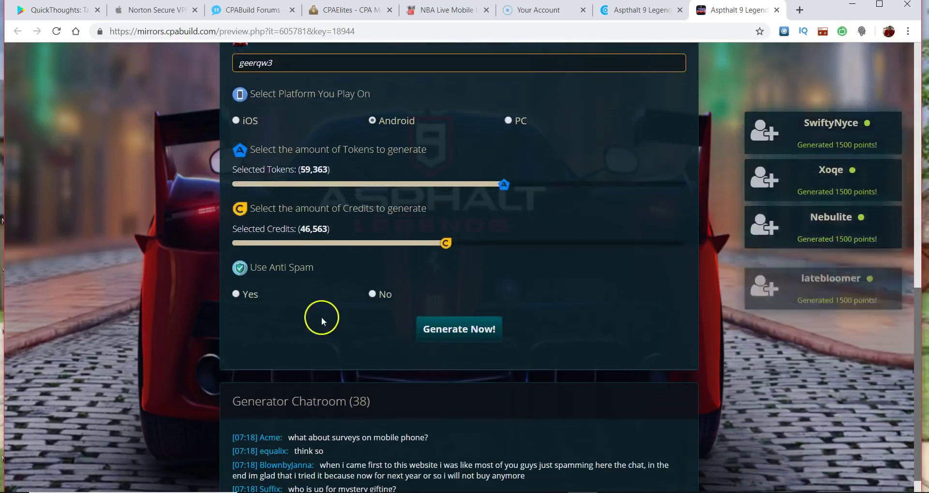
left_click(373, 297)
left_click(454, 320)
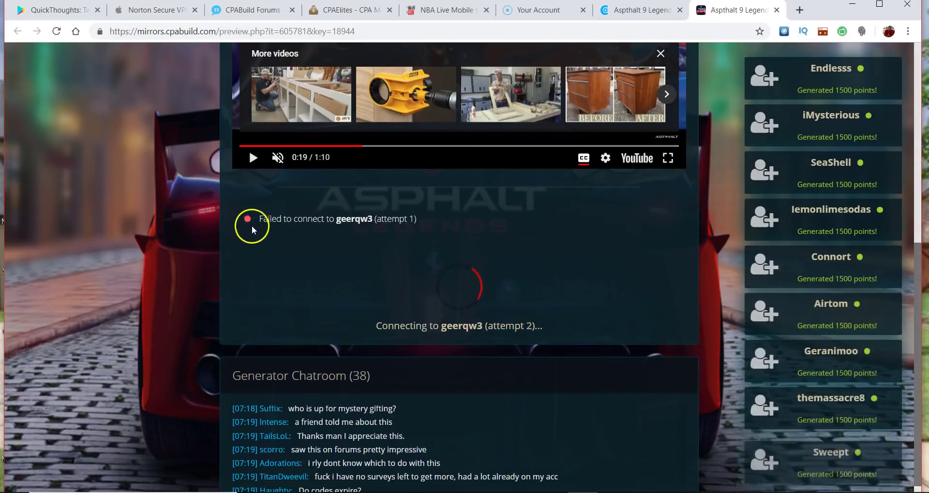
Highlight the generator's connection and verification status lines, and point out the $100 Pizza Hut gift card offer in the content locker.
left_click_drag(256, 218, 342, 211)
left_click(321, 209)
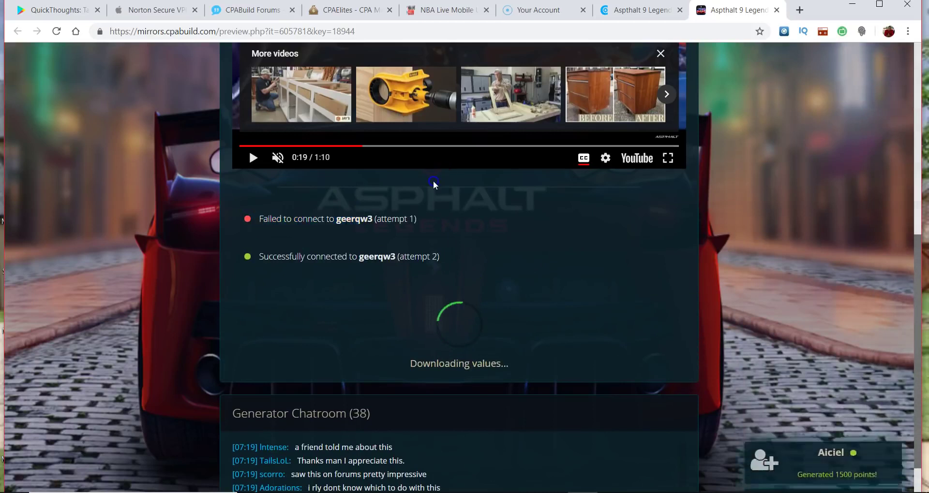
left_click(257, 279)
left_click_drag(258, 256, 390, 257)
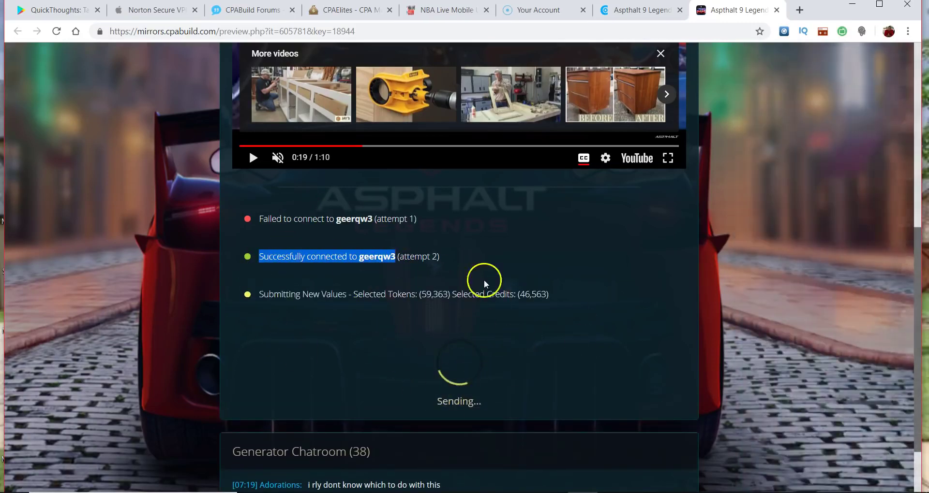
left_click(335, 238)
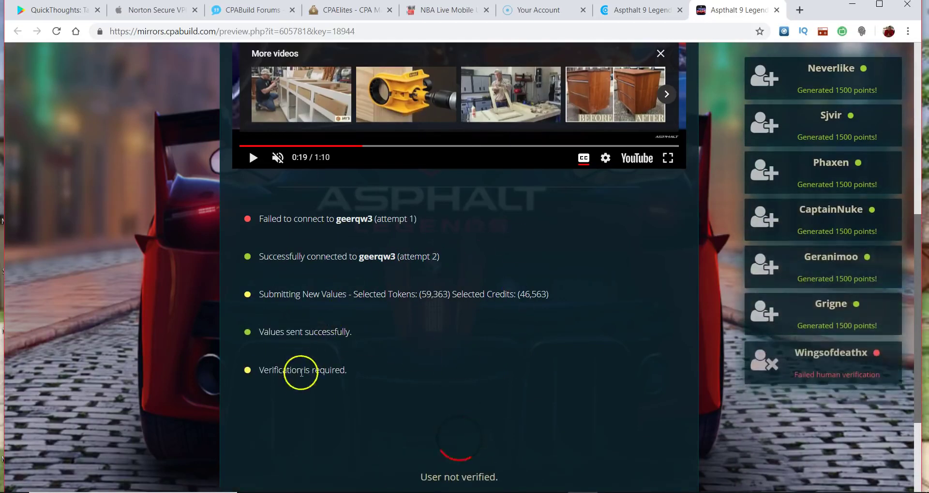
left_click_drag(257, 370, 346, 372)
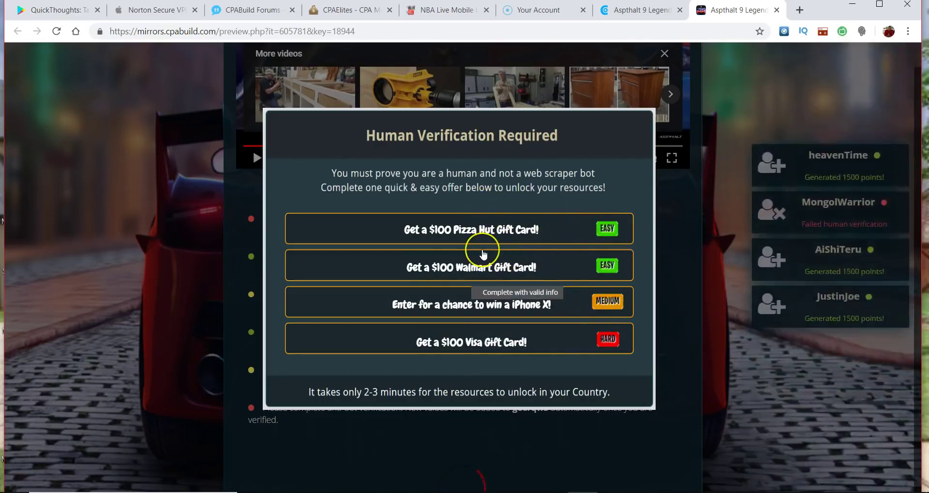
left_click(443, 228)
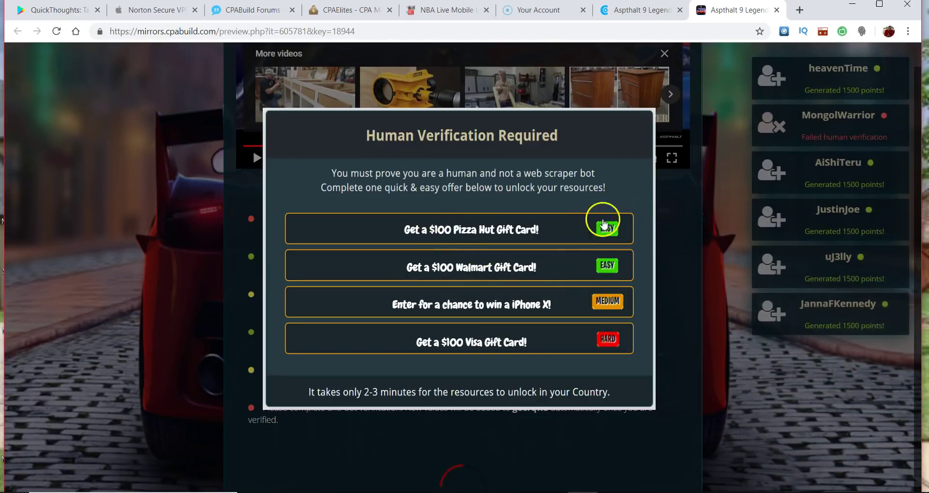
Reload the Asphalt 9 landing page to leave the content locker.
right_click(528, 71)
left_click(702, 89)
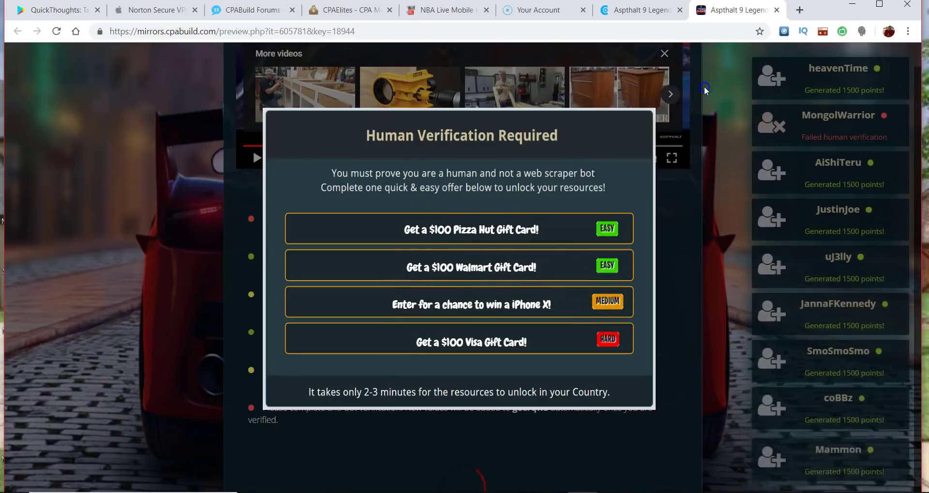
double_click(672, 99)
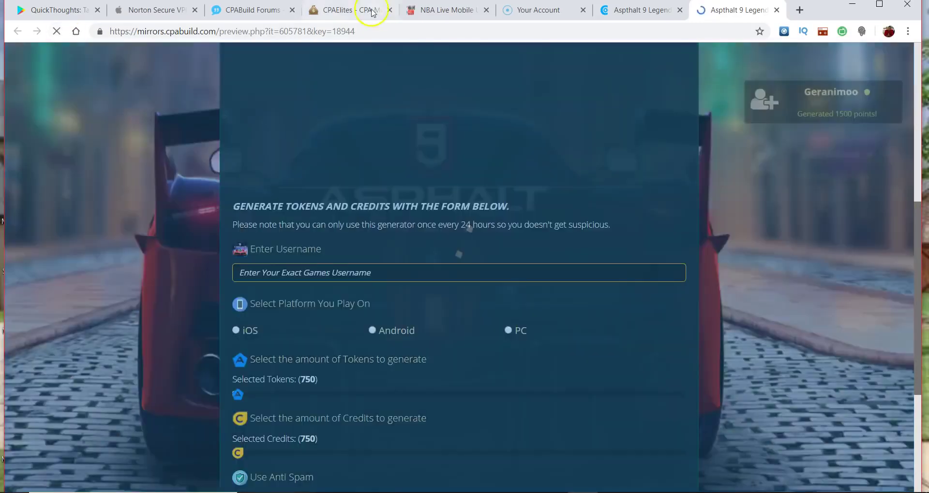
Switch to the NBA Live Mobile landing page preview, play its embedded trailer and pause it at 0:05.
left_click(432, 15)
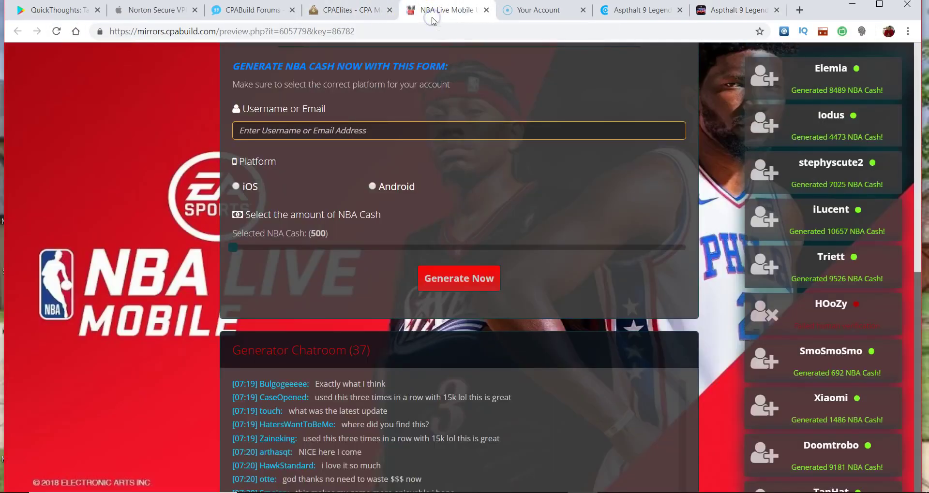
left_click_drag(917, 302, 906, 95)
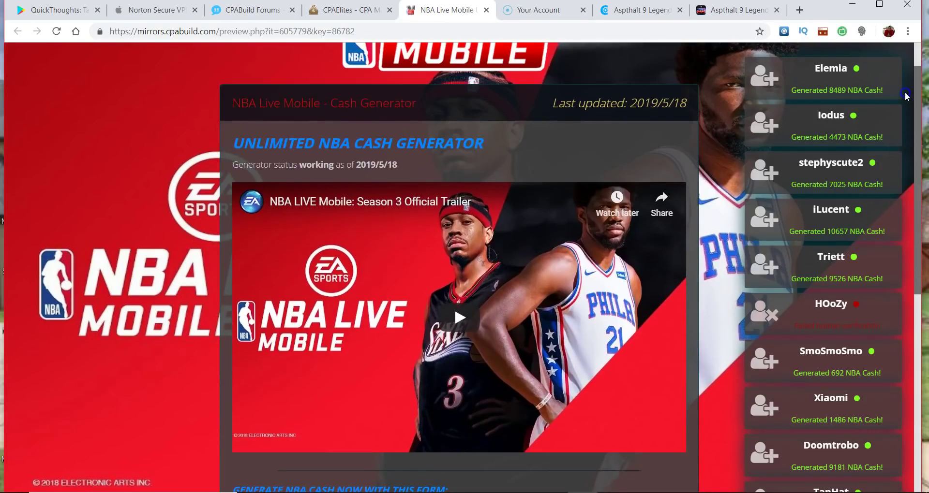
left_click(446, 323)
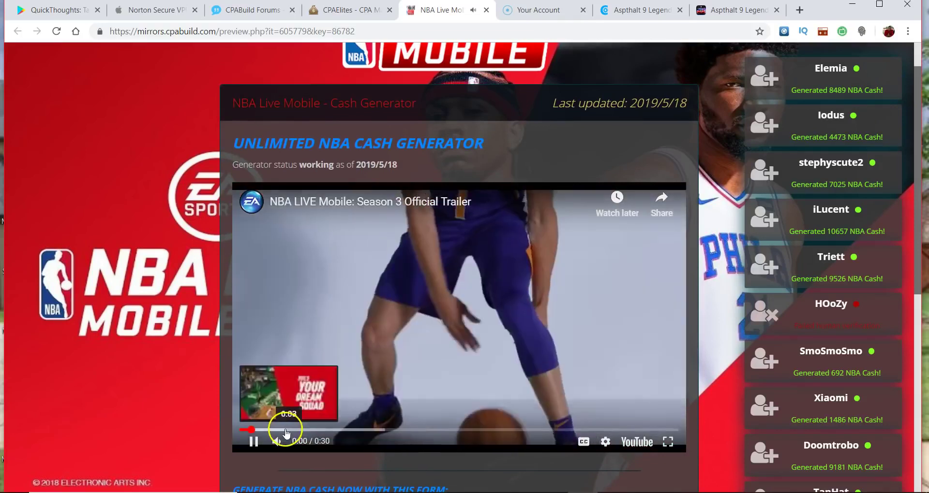
left_click(253, 441)
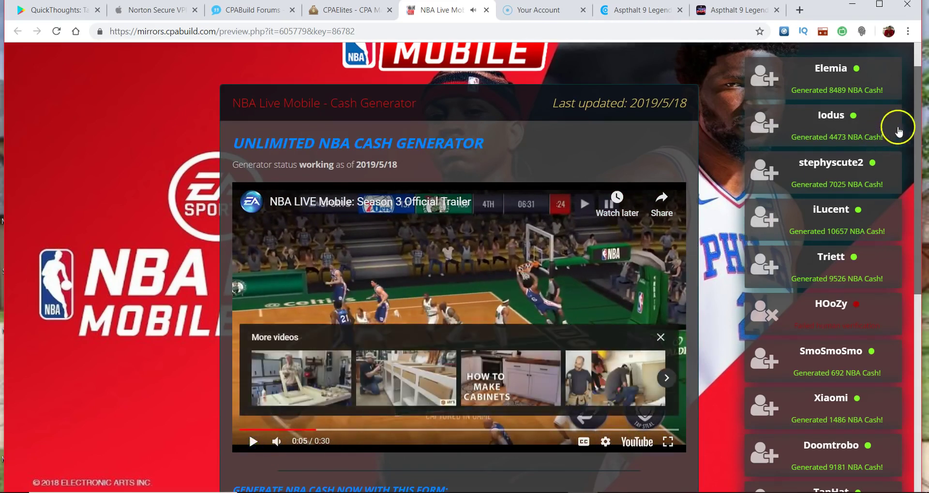
Set the NBA Cash amount to 5,761 and review the generator form and chatroom.
left_click_drag(922, 114, 924, 224)
left_click_drag(921, 148, 928, 416)
scroll(887, 216, "down", 10)
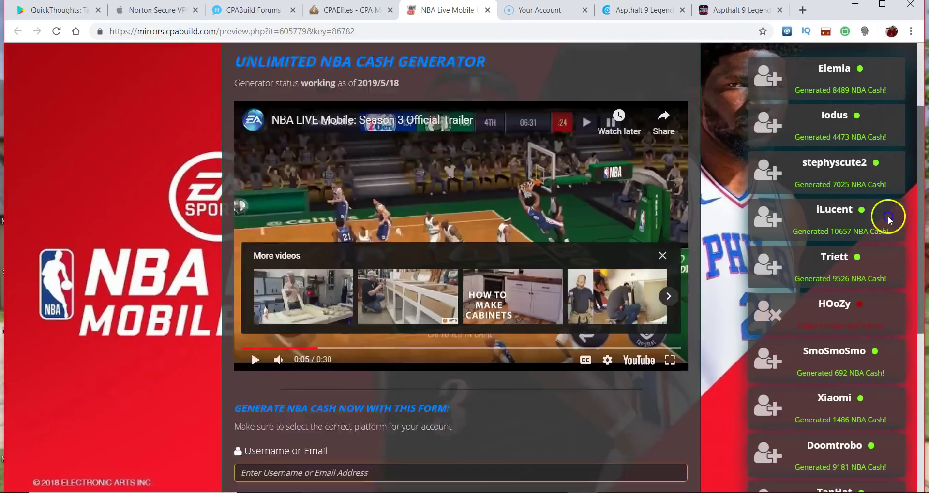
scroll(904, 282, "up", 4)
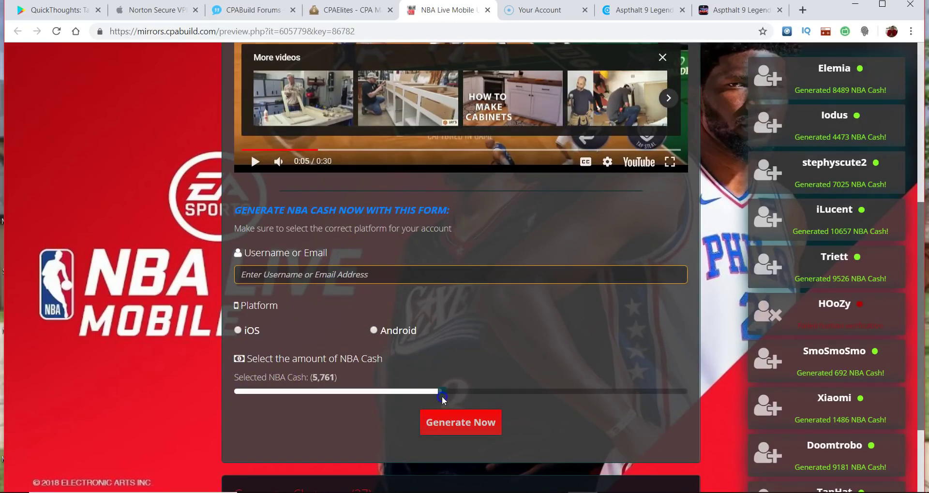
left_click_drag(919, 199, 914, 323)
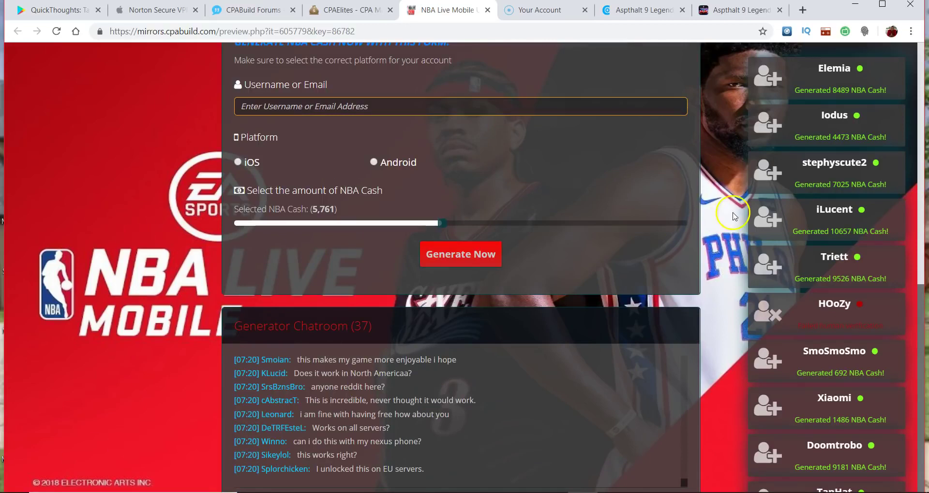
left_click_drag(922, 268, 920, 41)
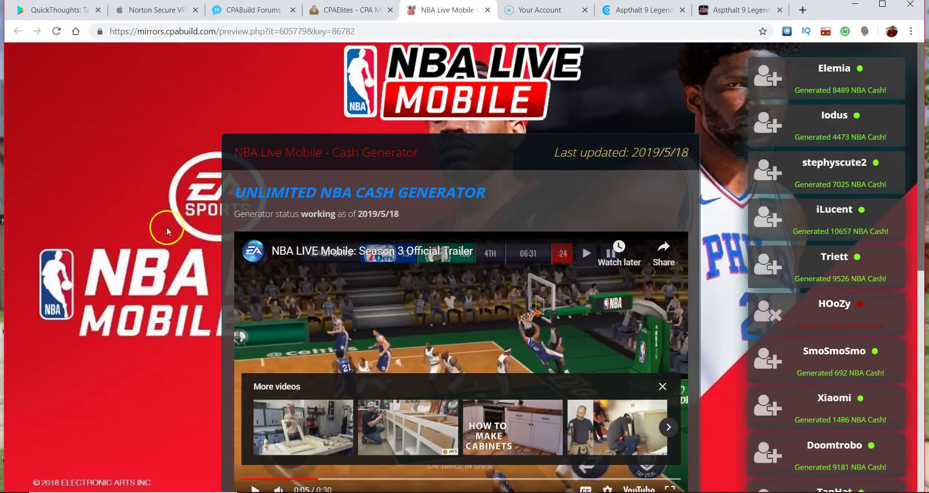
View the source code of the NBA Live Mobile landing page and close it.
right_click(136, 196)
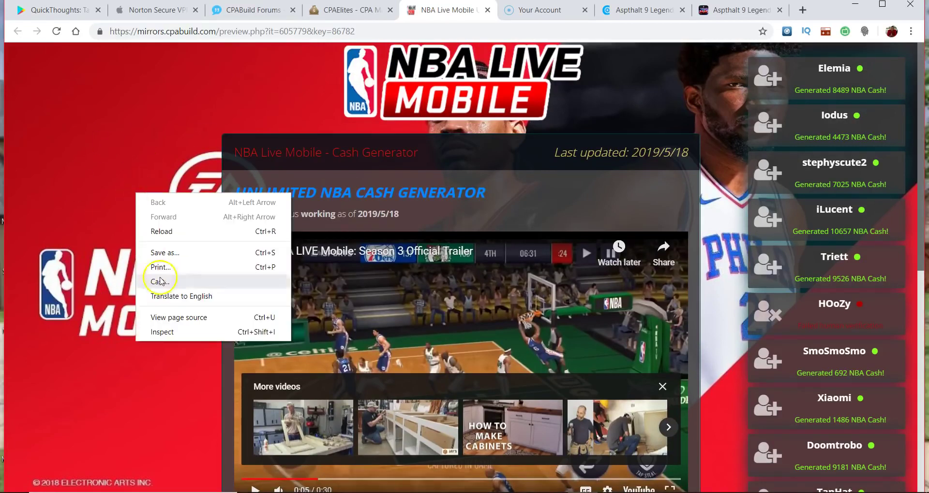
left_click(175, 318)
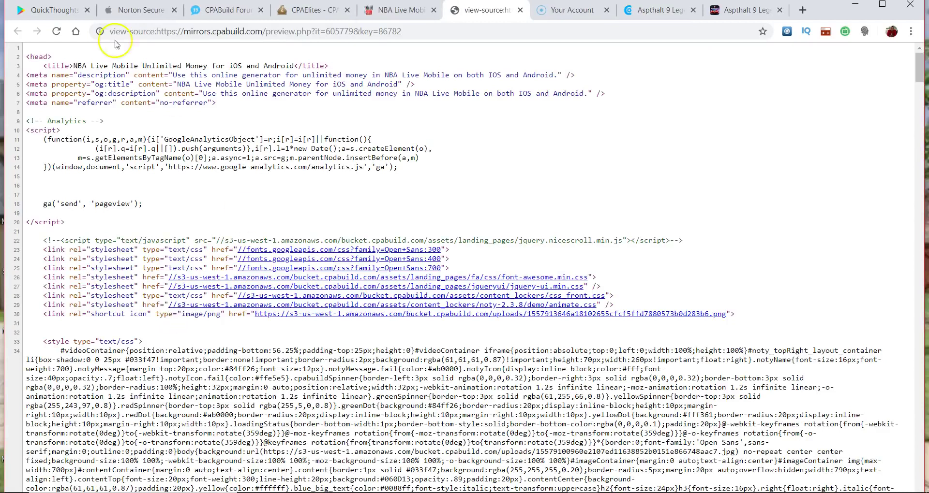
left_click(520, 11)
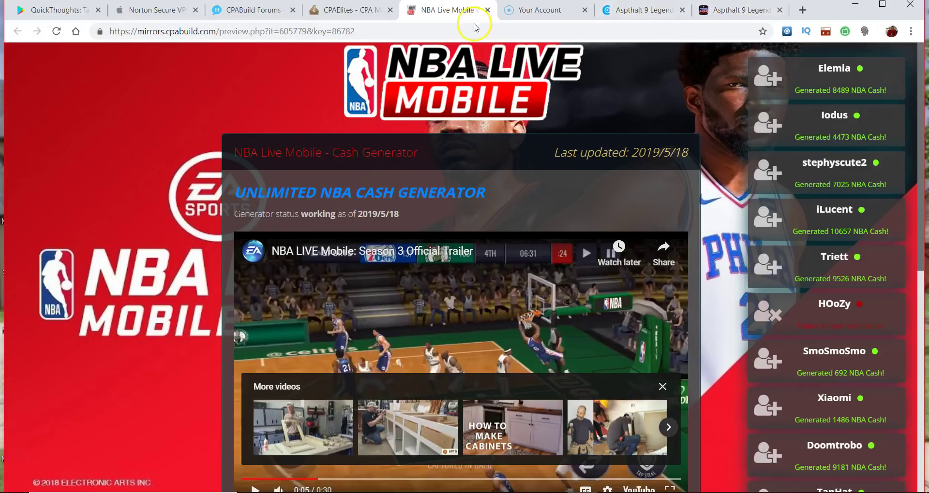
Return to the CPABuild member area, open the template builder and look through the list of base templates.
left_click(738, 10)
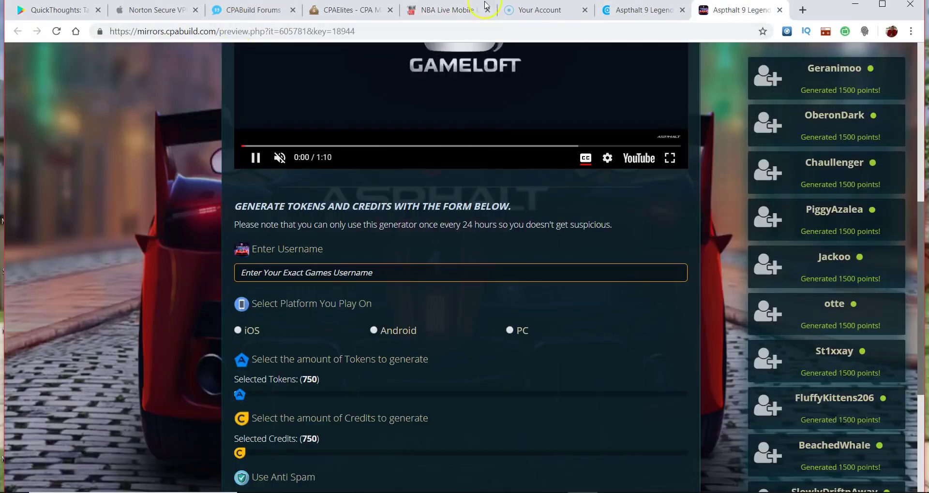
left_click(630, 12)
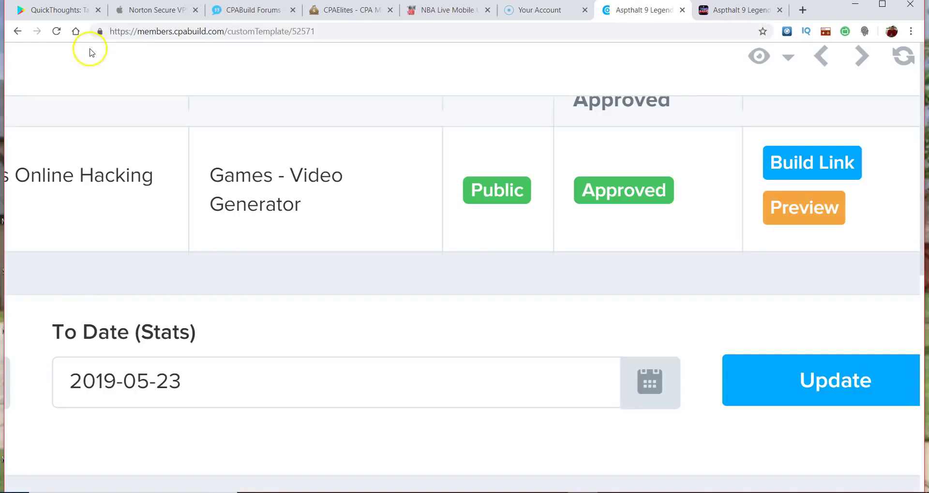
left_click(17, 32)
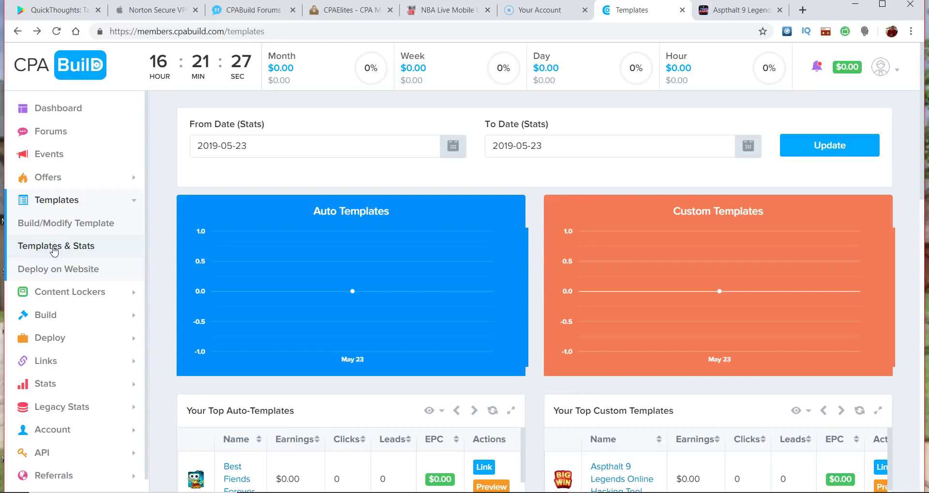
left_click(68, 225)
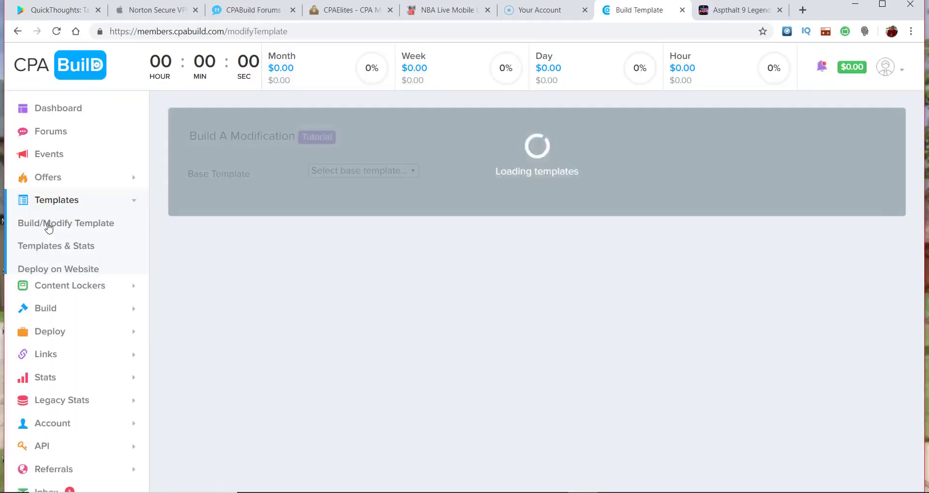
left_click(409, 169)
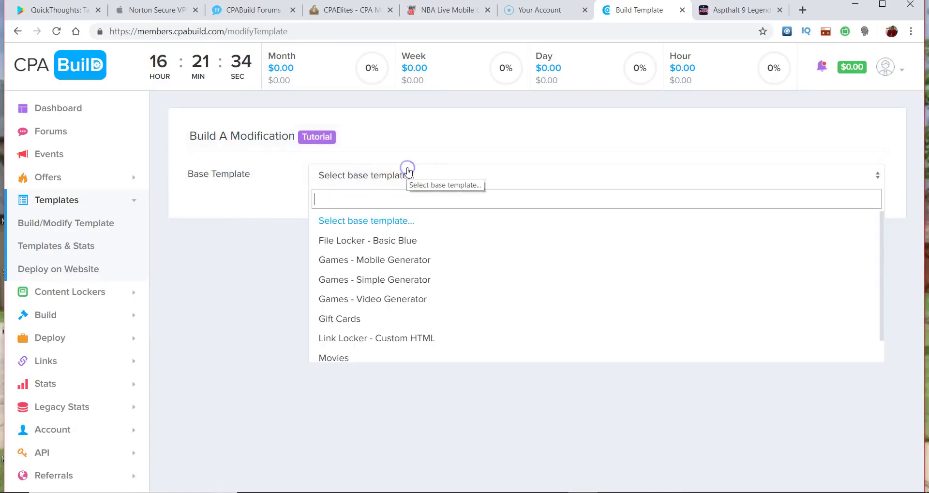
left_click_drag(883, 220, 880, 260)
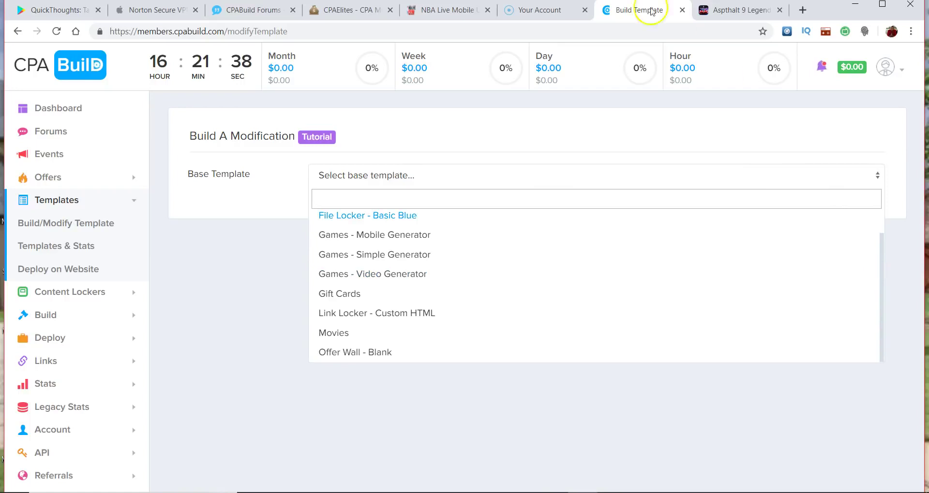
Show the NBA Live Mobile landing page as a template example and return to the template builder.
left_click(438, 10)
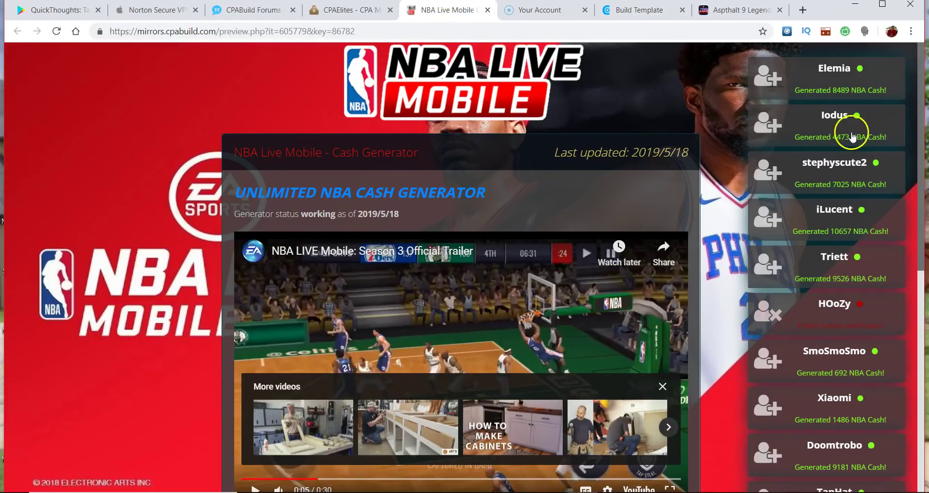
mouse_move(916, 109)
left_mouse_down()
mouse_move(914, 366)
mouse_move(925, 229)
mouse_move(912, 390)
mouse_move(923, 114)
left_mouse_up()
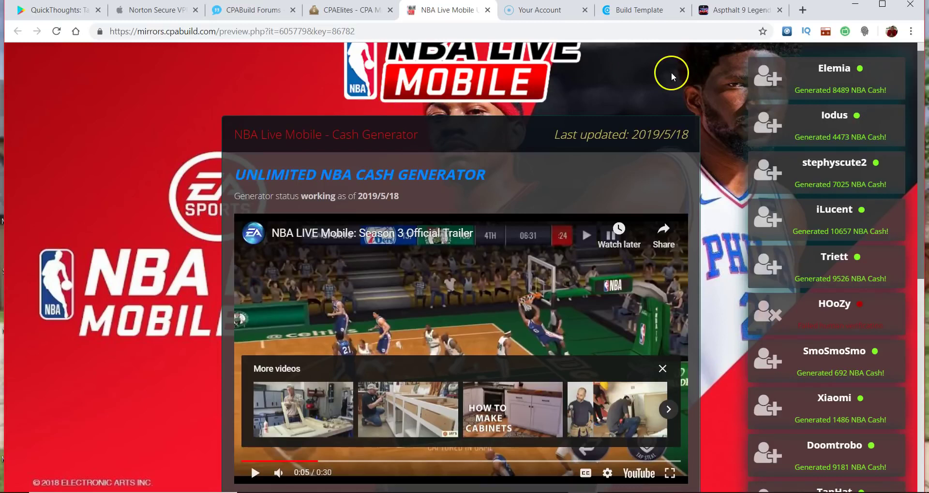
left_click(637, 9)
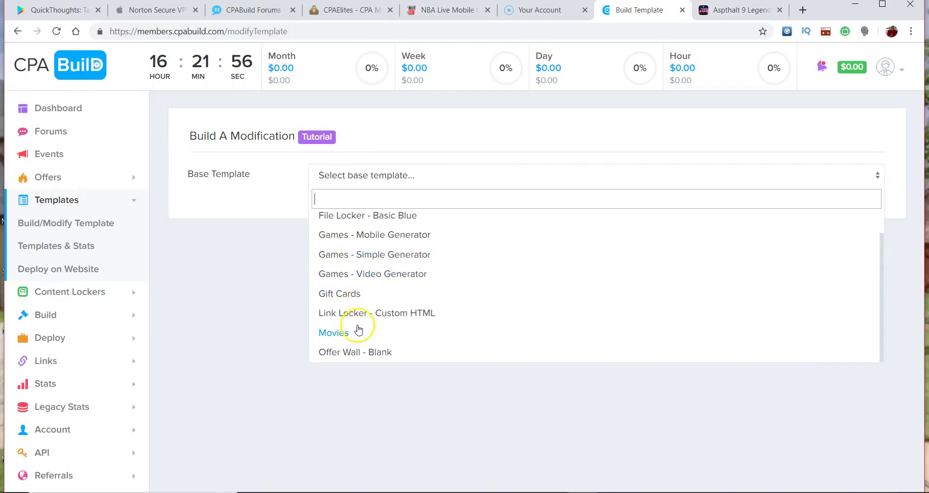
Choose Movies as the base template, keep Create New as the modification and point out the required Modification Name.
left_click_drag(884, 243, 884, 233)
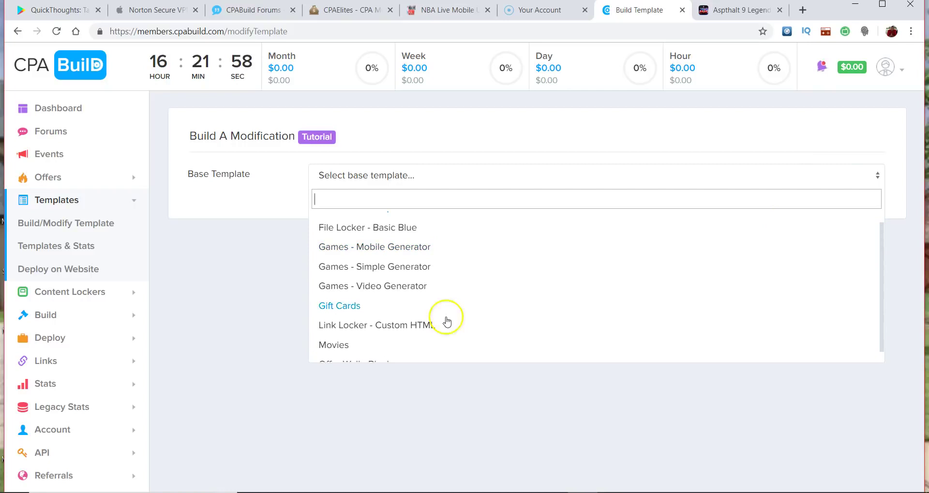
left_click(368, 341)
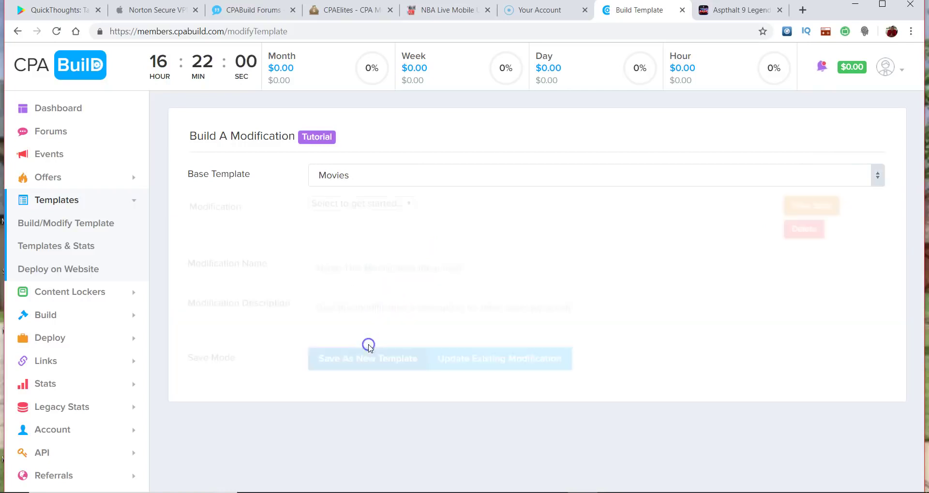
left_click(379, 211)
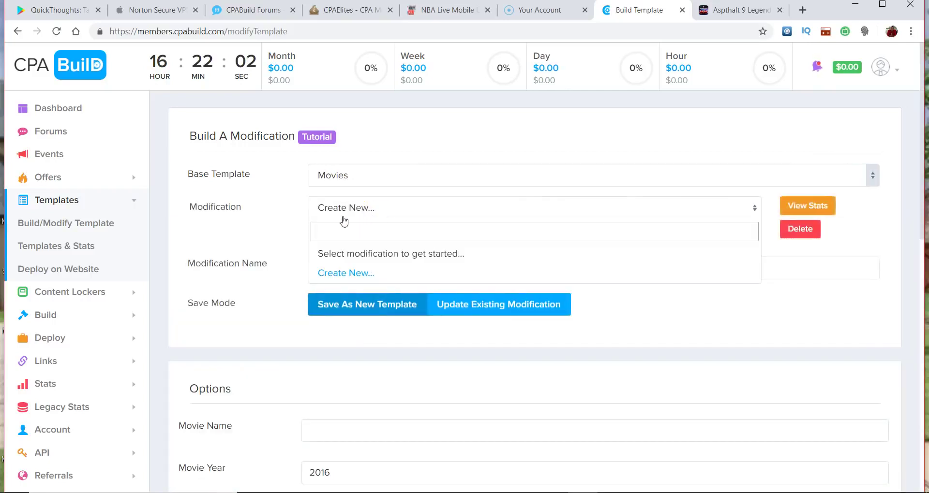
left_click(447, 255)
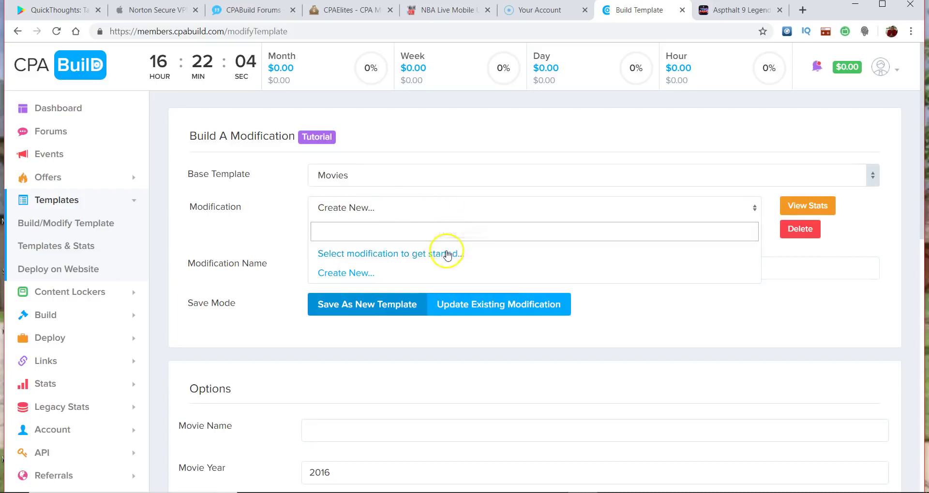
left_click(271, 243)
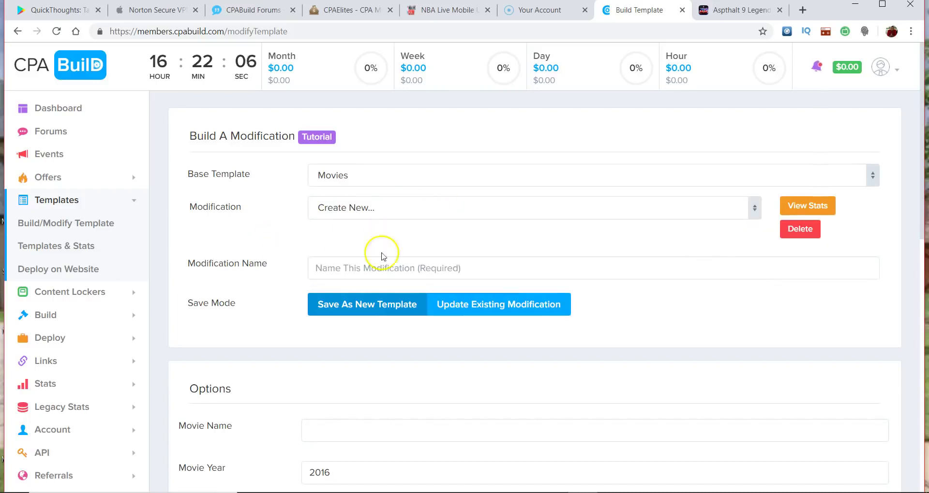
left_click(396, 270)
left_click(265, 252)
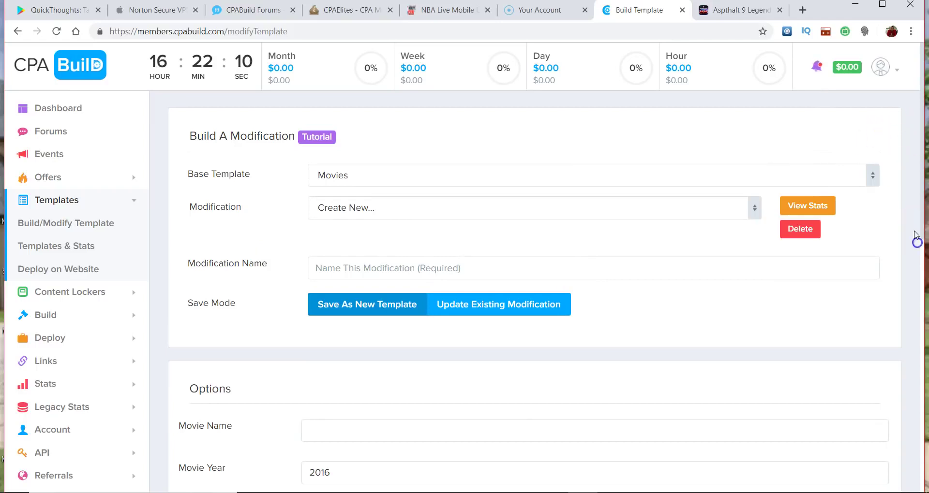
Look at the Movie Image option and search Google Images for "movie cover" in a new browser tab.
scroll(921, 201, "down", 4)
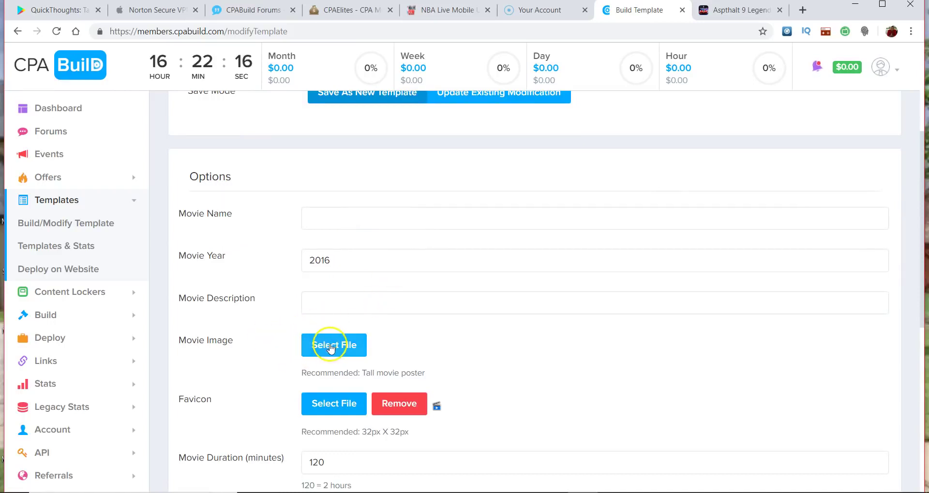
left_click(802, 10)
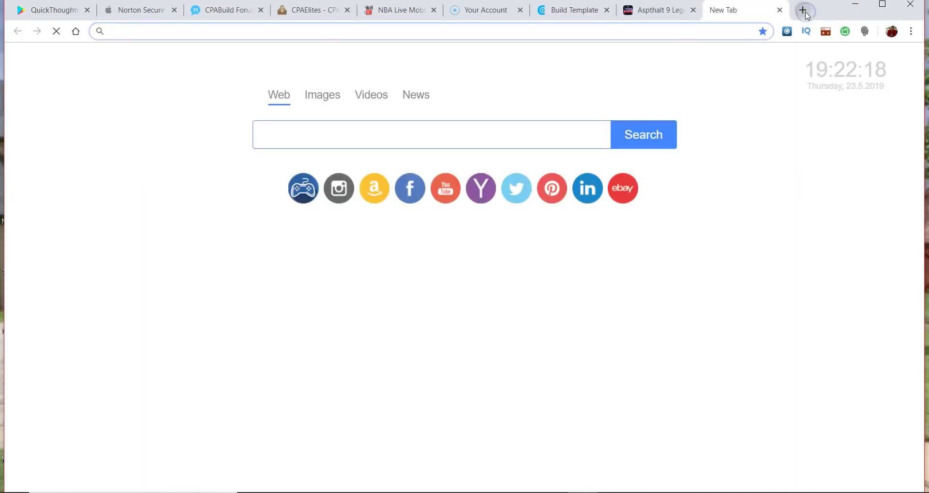
type("google.com")
key("Return")
type("movie cover")
key("Return")
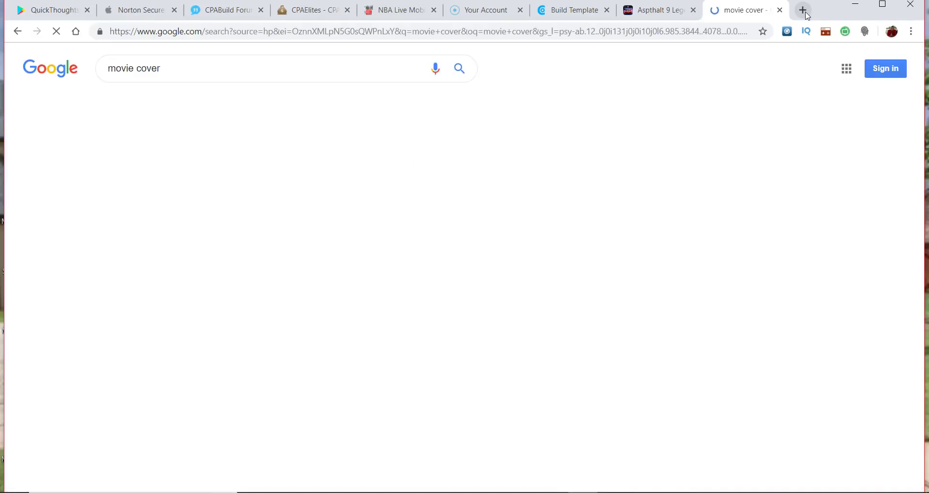
left_click(172, 102)
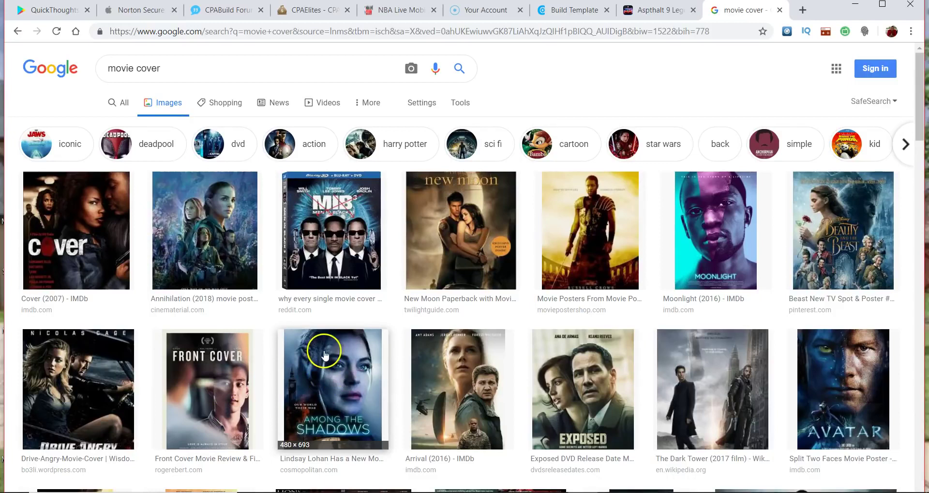
Return to the Movies template builder and review its duration, rating, actors, AutoPlay and SEO options, toggling AutoPlay on and back off.
left_click(562, 14)
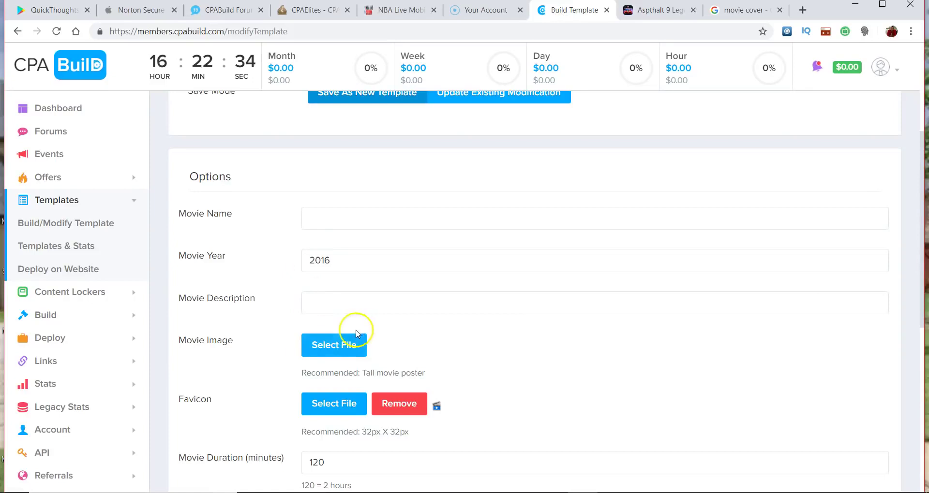
scroll(553, 346, "down", 4)
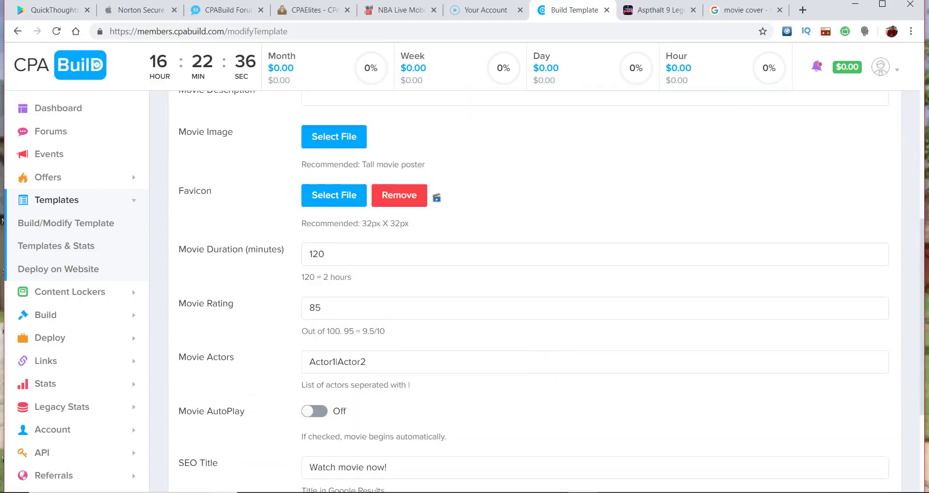
left_click(341, 252)
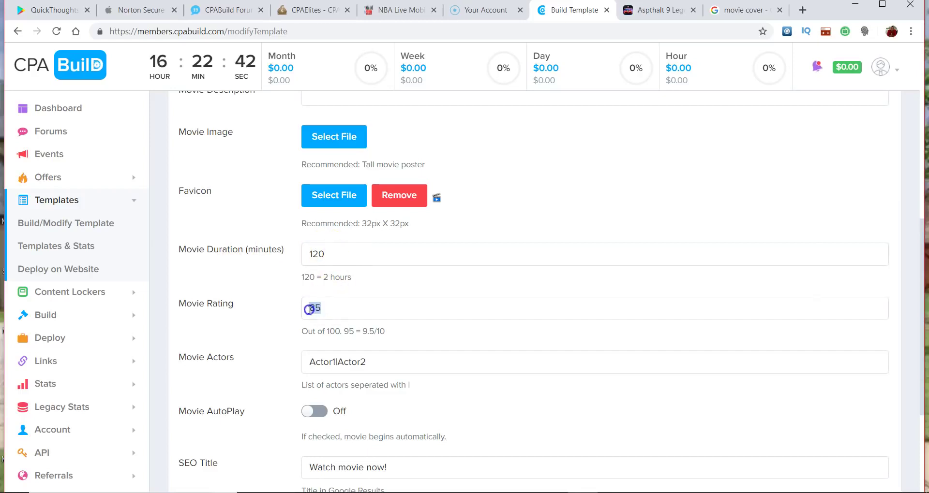
scroll(310, 309, "down", 3)
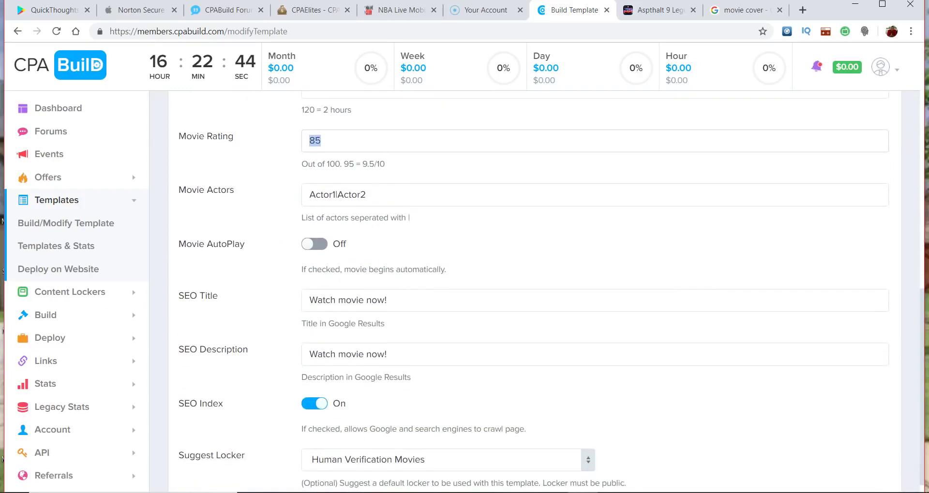
left_click(307, 244)
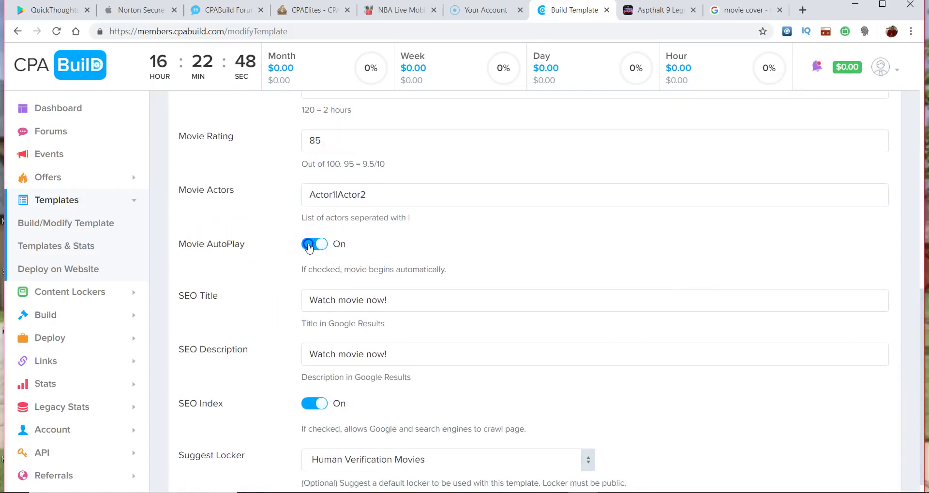
scroll(308, 246, "down", 2)
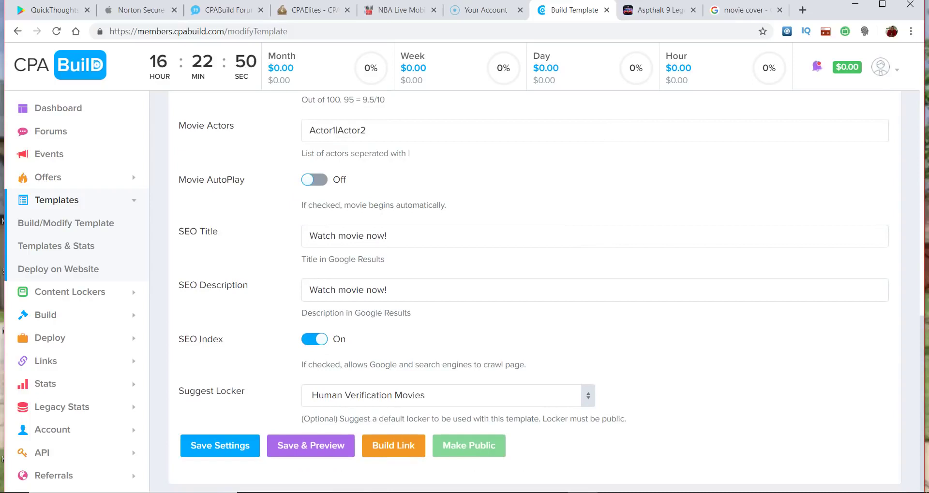
Browse the available Suggest Locker choices for the Movies template, keep Human Verification Movies, and return to the start of the form.
left_click(392, 399)
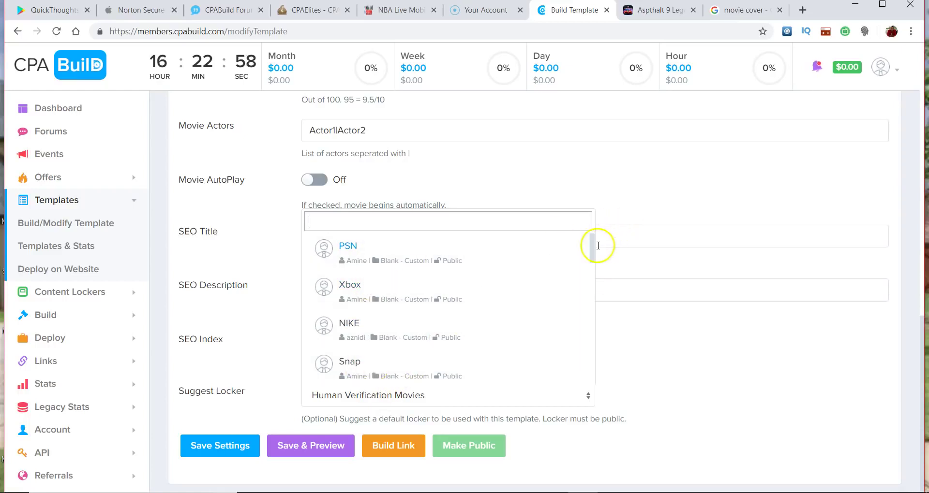
left_click_drag(592, 250, 584, 361)
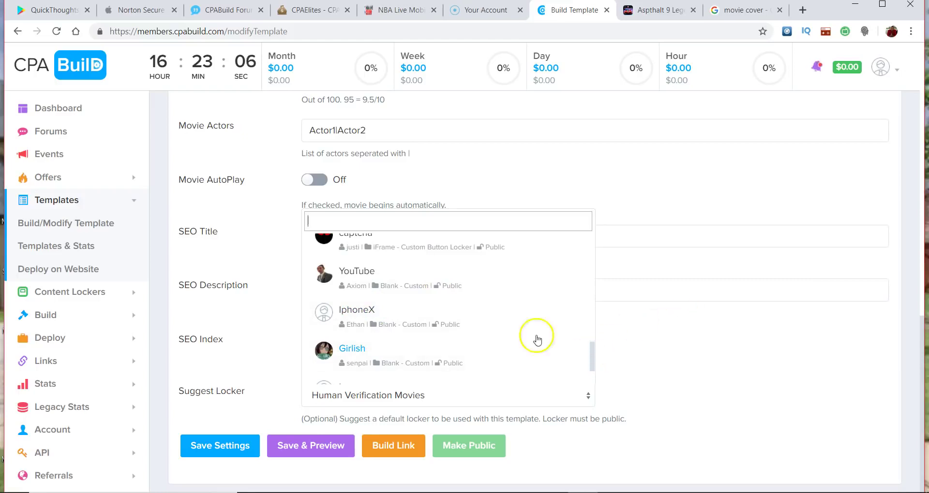
left_click(224, 407)
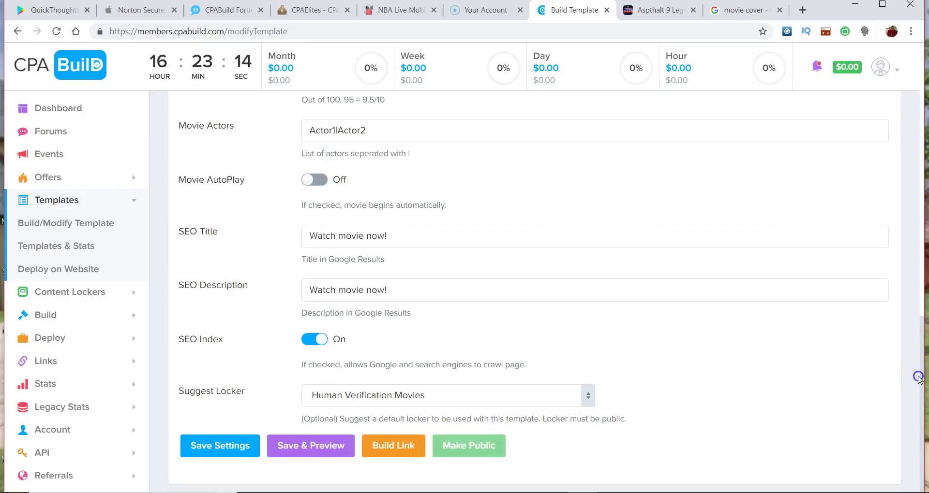
left_click_drag(919, 379, 917, 426)
left_click(904, 315)
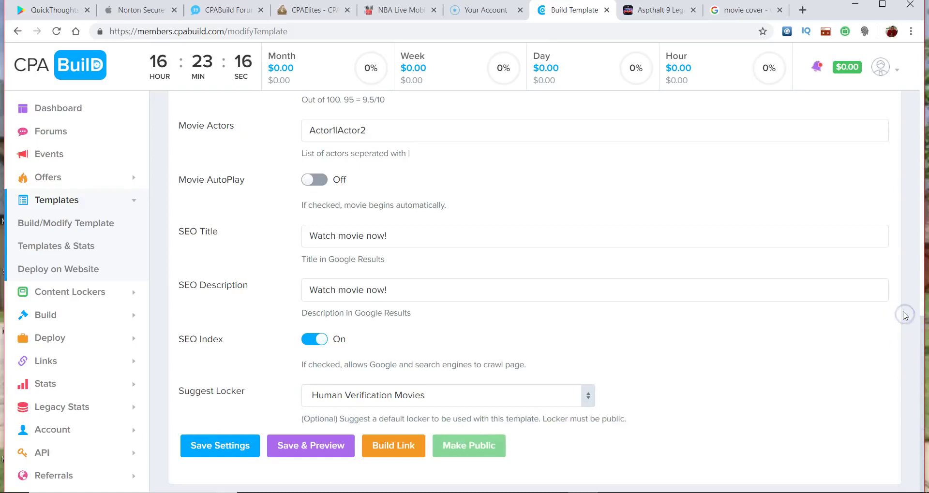
scroll(905, 315, "up", 15)
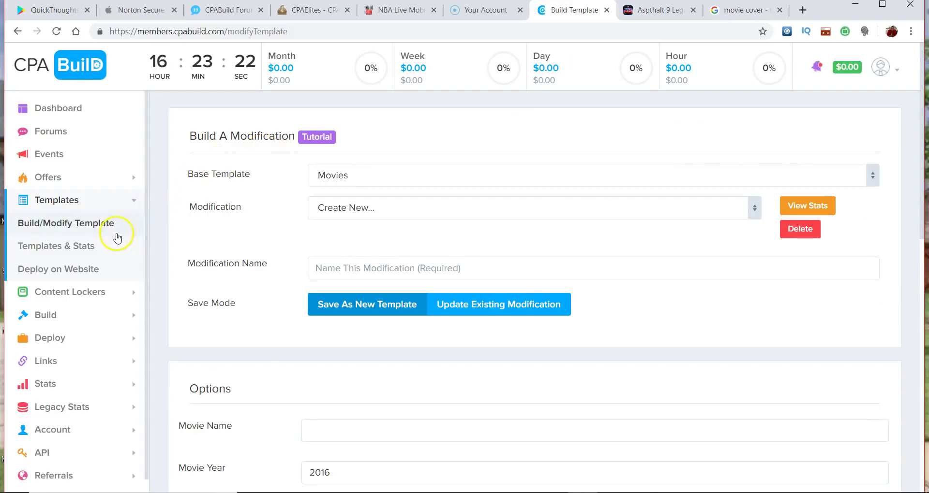
Open the content locker statistics, preview the Instagram Locker from the network's top content lockers and close the preview.
left_click(77, 293)
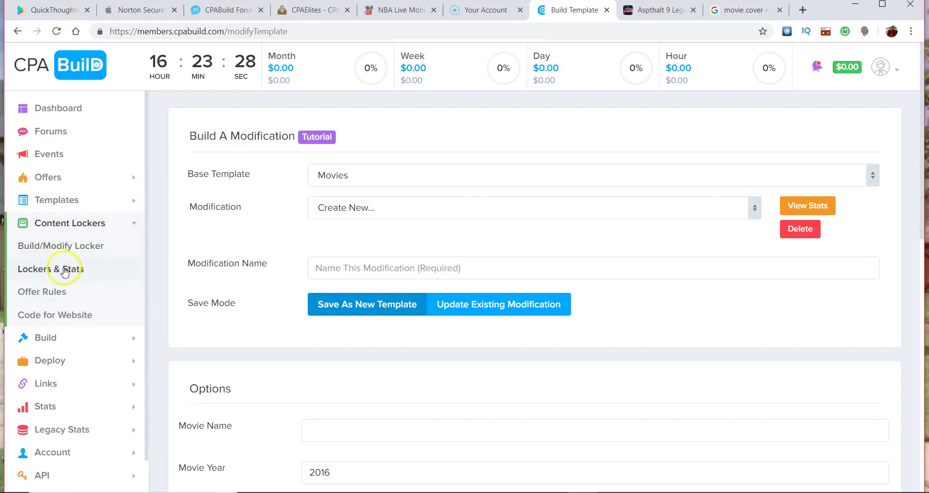
left_click(77, 271)
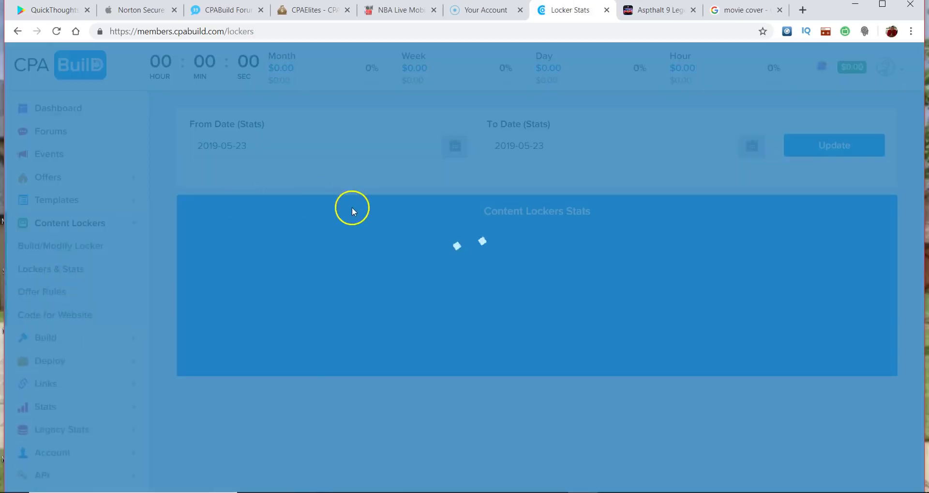
scroll(576, 186, "down", 5)
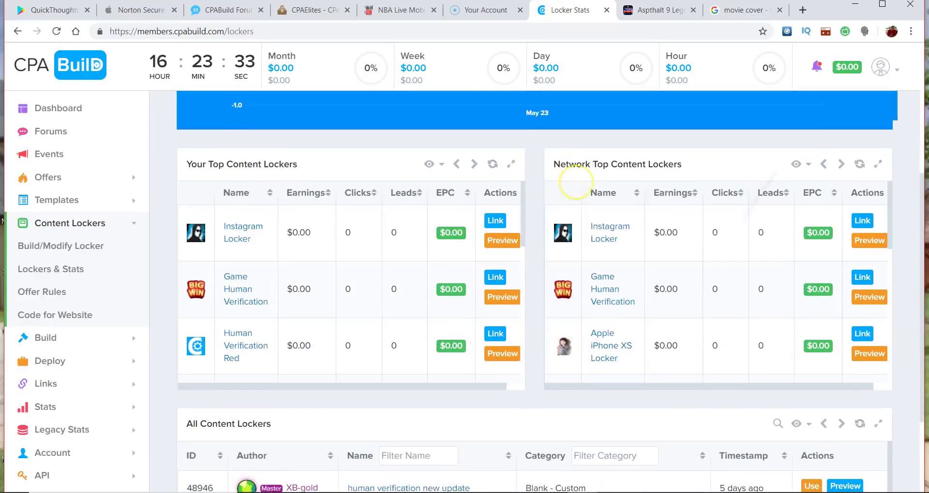
left_click(605, 228)
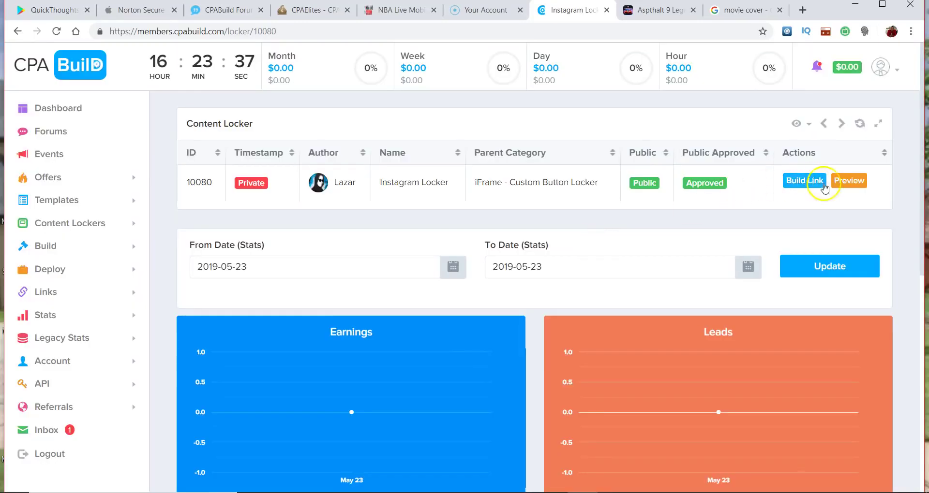
left_click(854, 182)
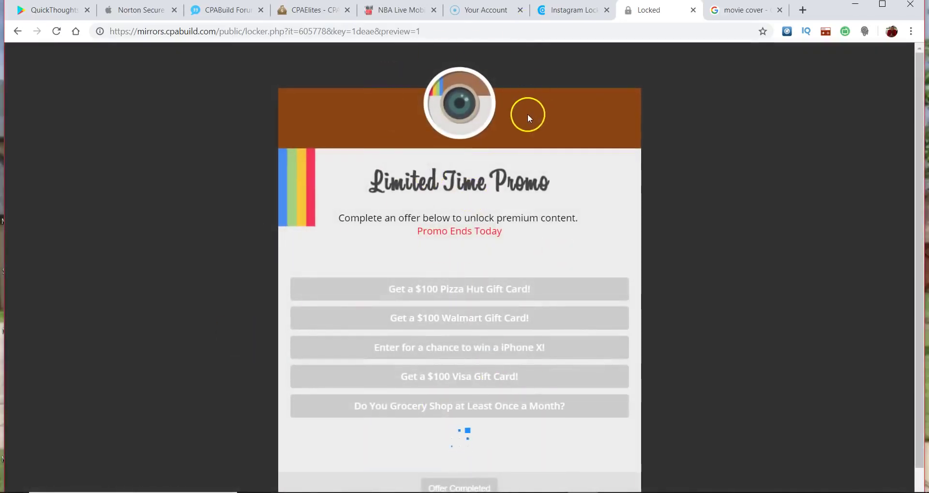
left_click(692, 11)
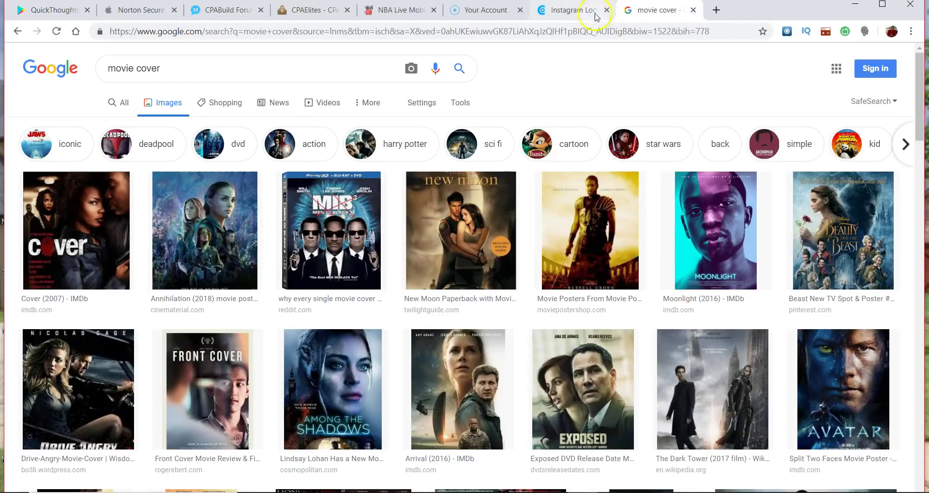
Open the CPABuild member dashboard in a new browser tab.
left_click(715, 11)
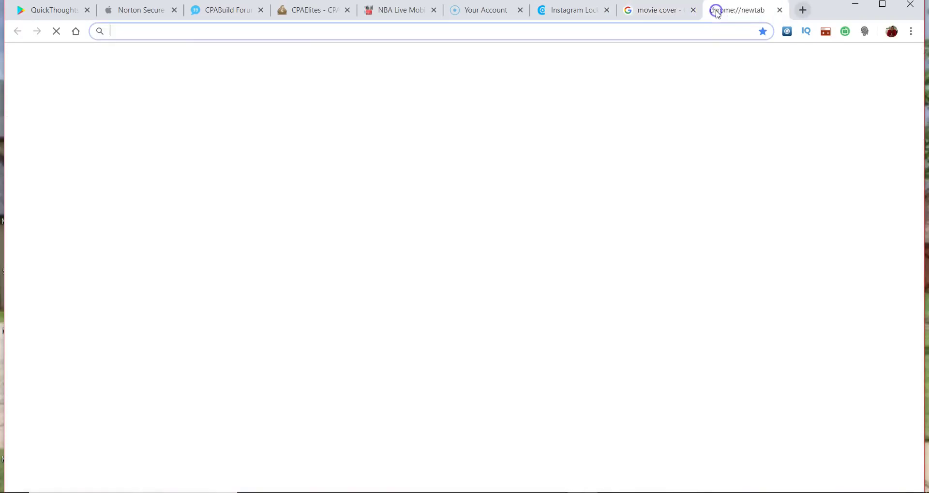
type("cp")
key("Return")
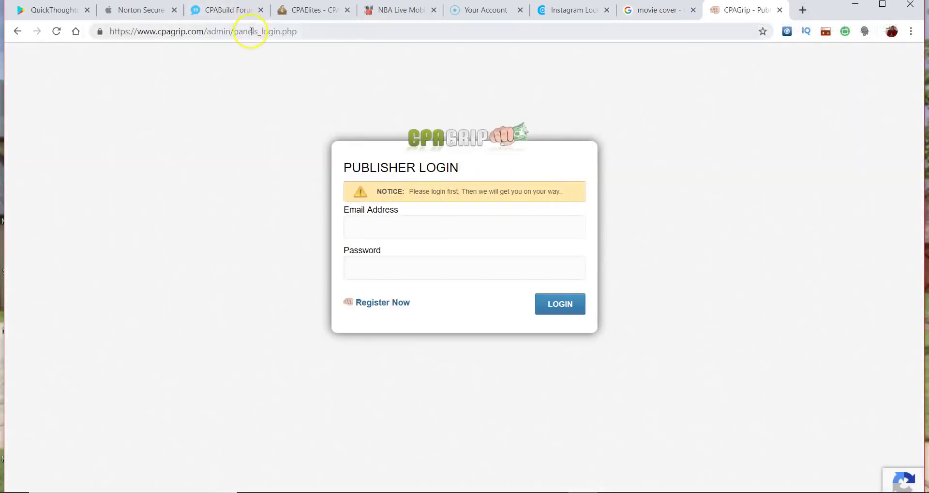
left_click(249, 33)
type("cpabuild")
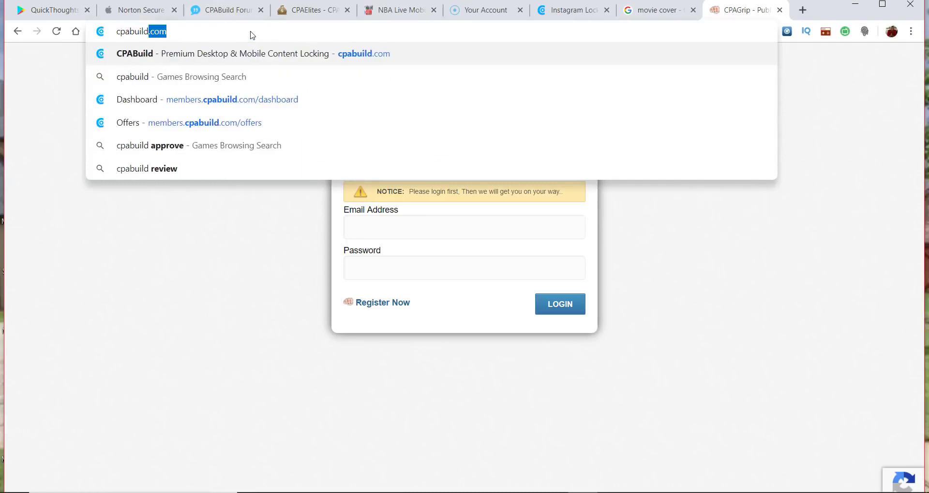
key("Return")
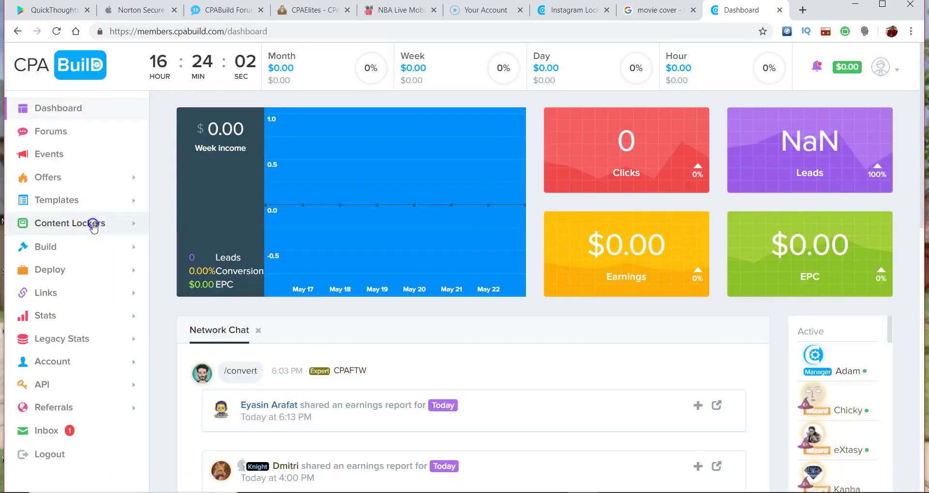
Open the content locker statistics, preview the TV Locker from Your Top Content Lockers and close the preview.
left_click(97, 224)
left_click(60, 269)
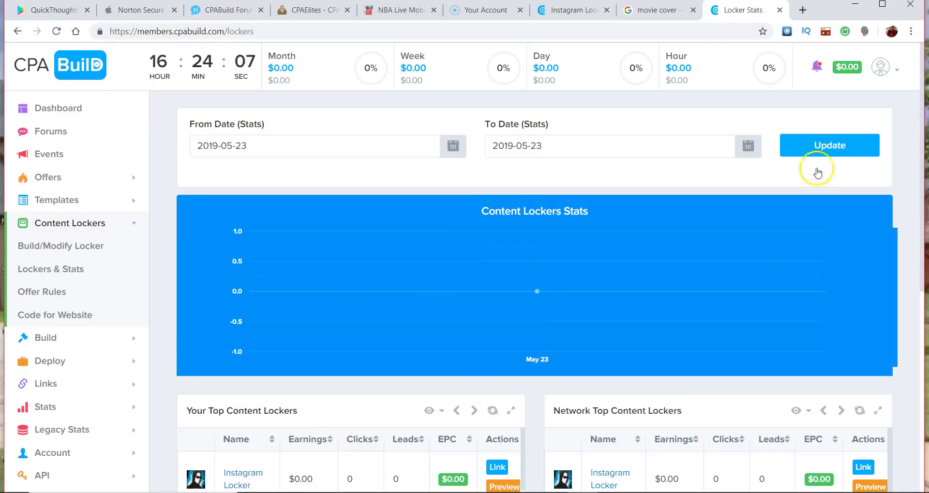
scroll(571, 360, "down", 4)
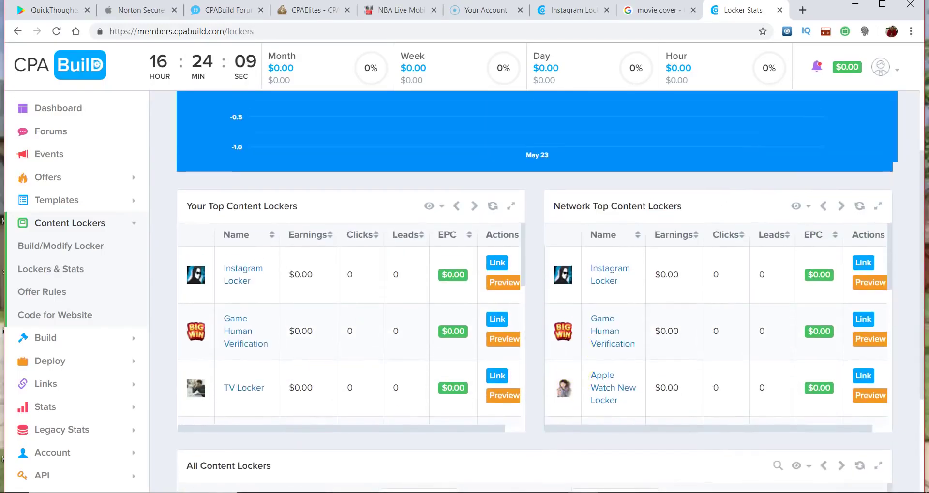
left_click(249, 388)
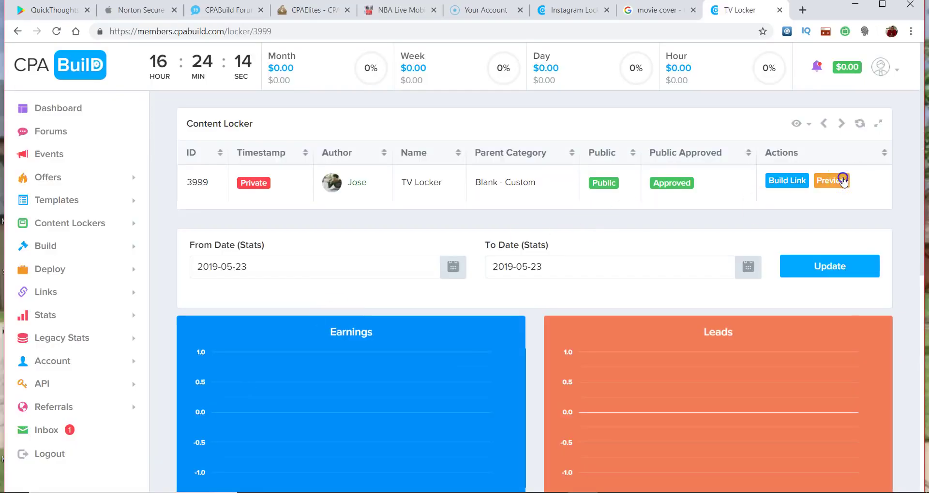
left_click(843, 180)
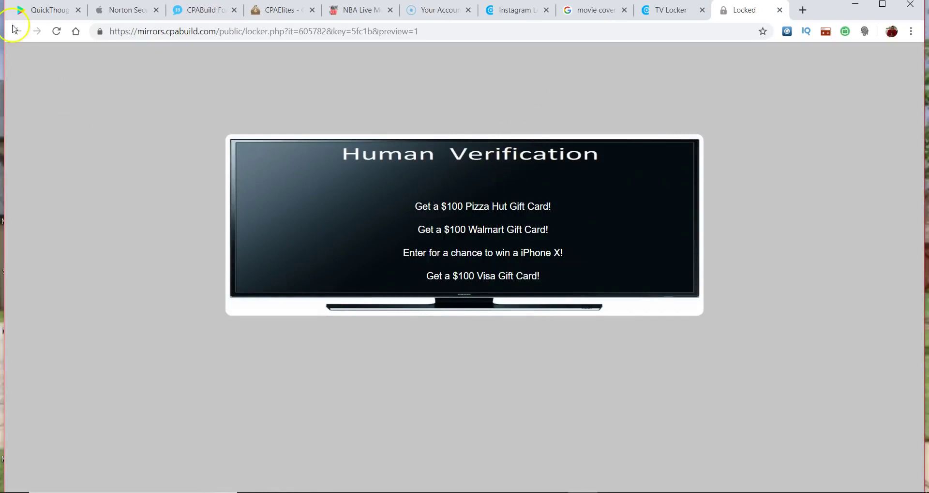
left_click(780, 10)
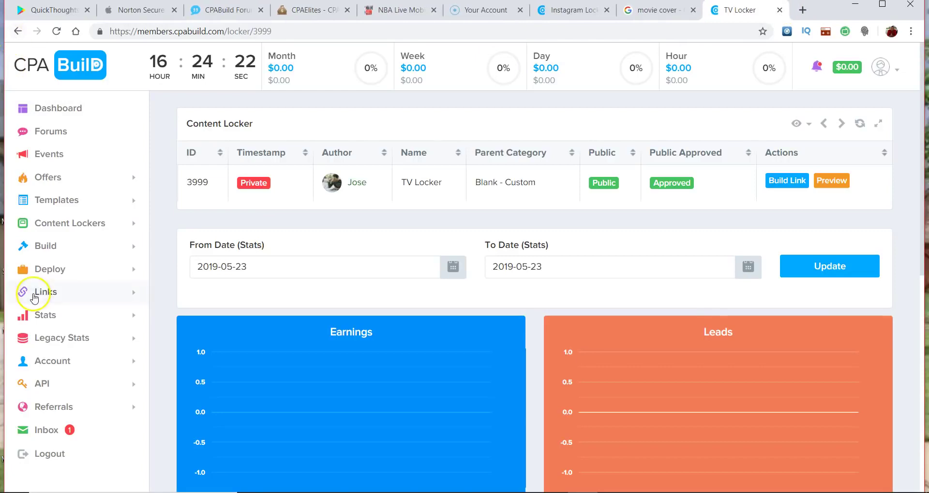
Open the content locker builder and choose Human Verification as the base template.
left_click(92, 229)
left_click(53, 246)
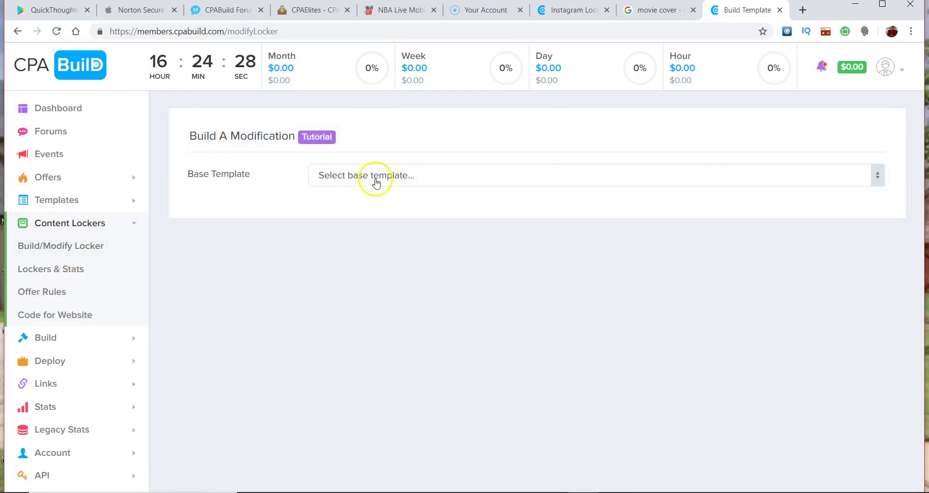
left_click(376, 183)
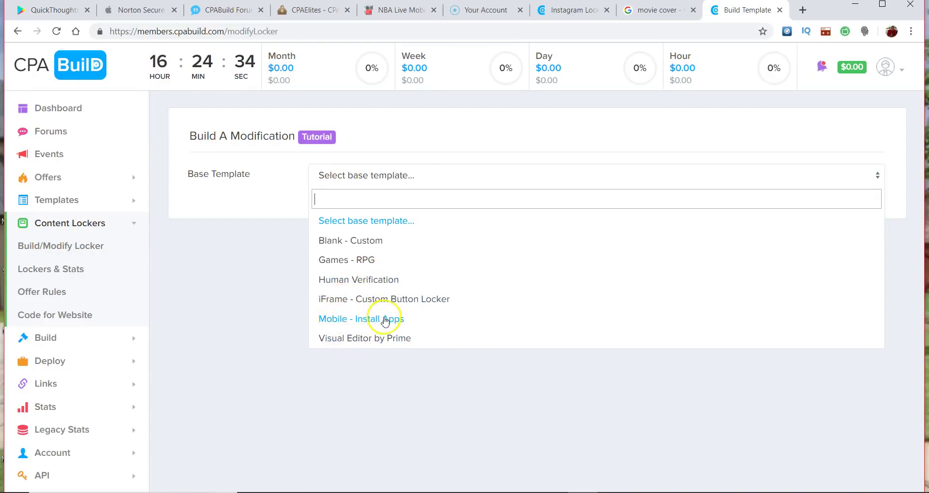
left_click(360, 279)
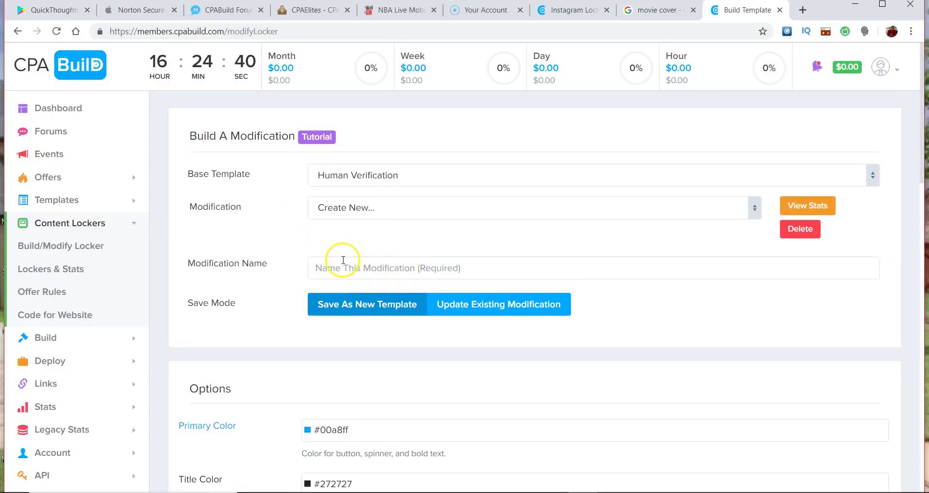
Review the Human Verification locker's options, from colors, titles and overlay to captcha, closing and tooltip settings.
scroll(343, 261, "down", 9)
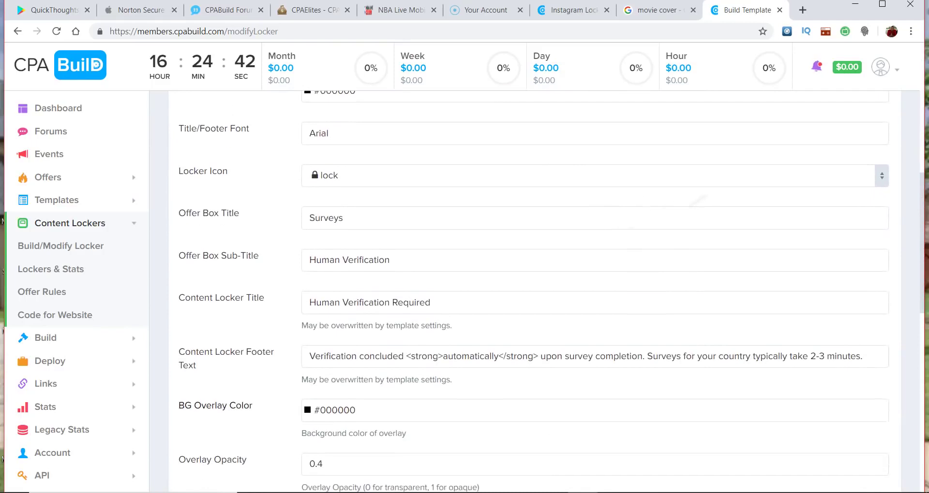
scroll(696, 201, "down", 10)
scroll(721, 193, "down", 5)
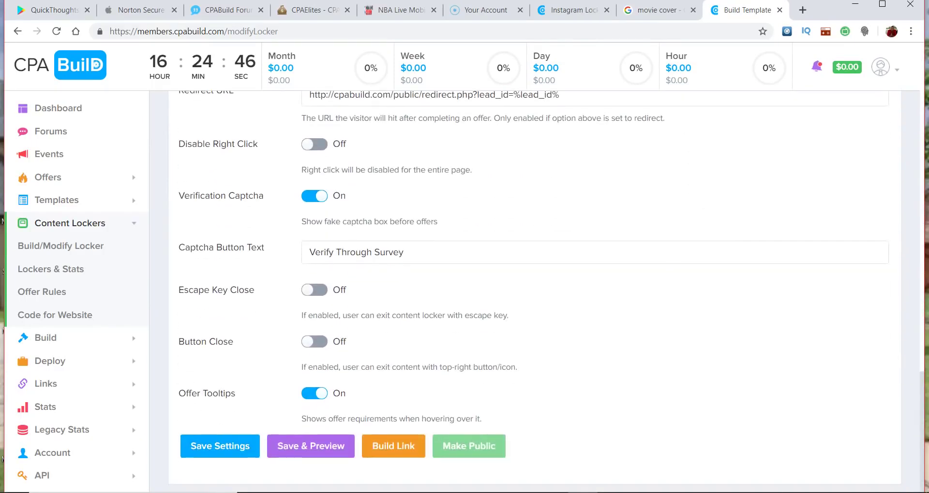
scroll(534, 293, "up", 10)
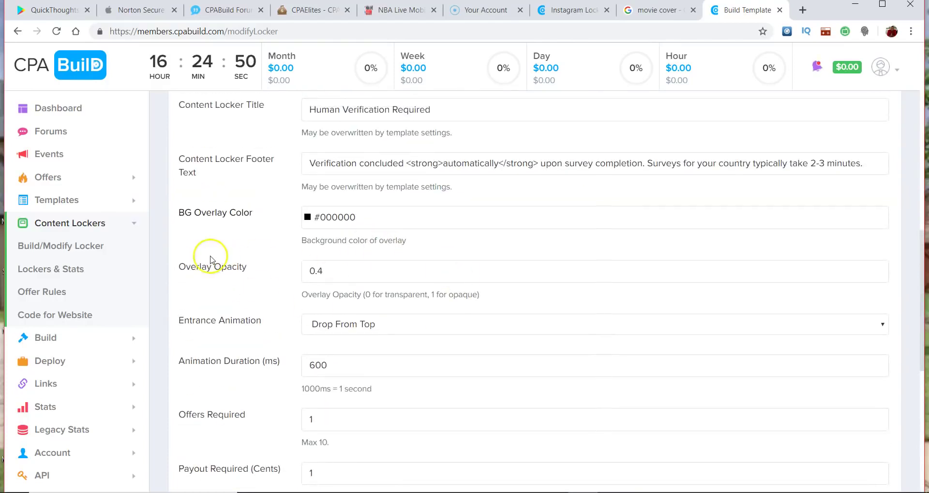
scroll(211, 261, "down", 10)
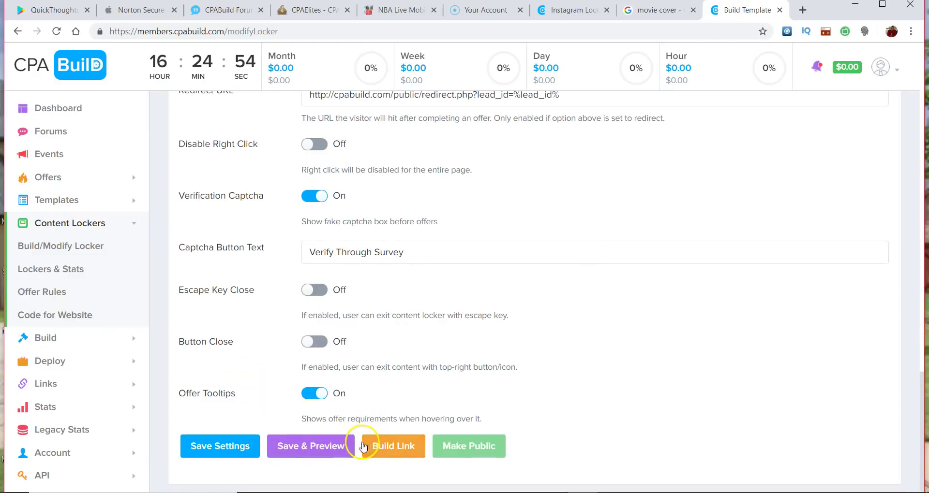
Open the template builder and display the available base templates.
left_click(134, 225)
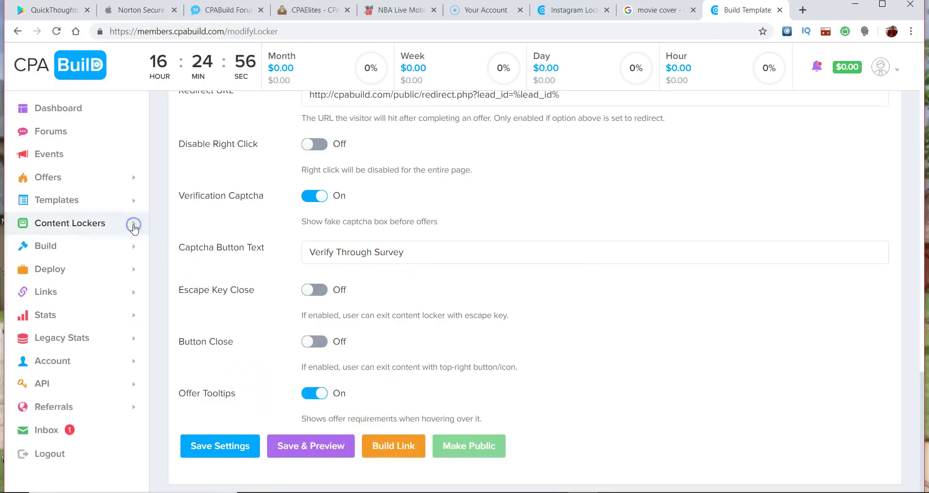
left_click(135, 248)
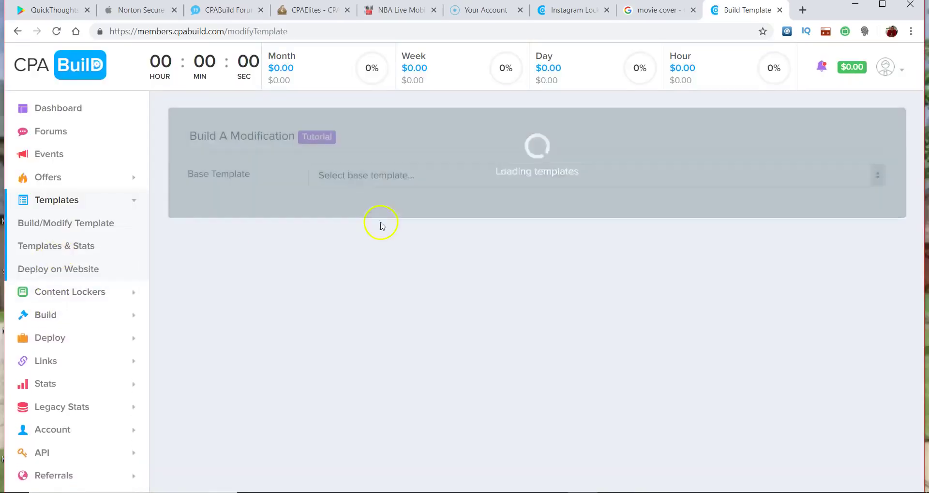
left_click(407, 183)
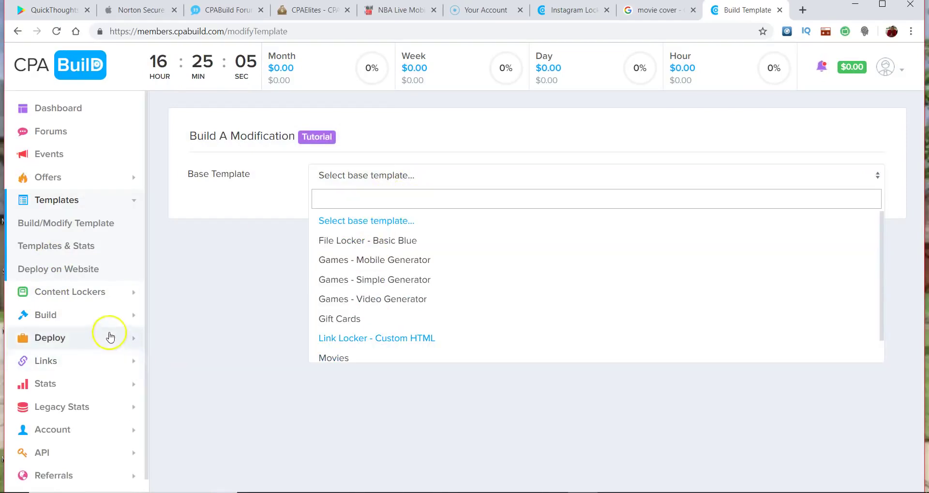
Open the landing page deployment page and review its download, upload and configuration instructions.
left_click(108, 317)
left_click(56, 336)
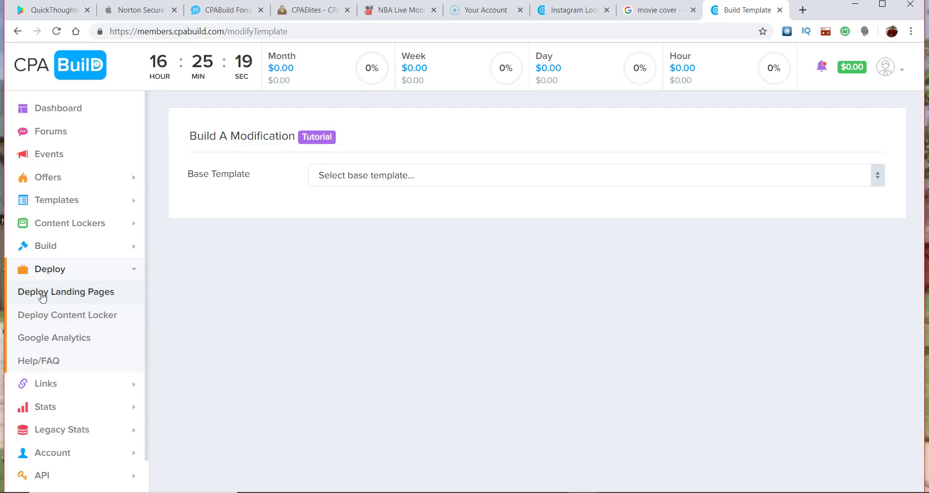
left_click(61, 293)
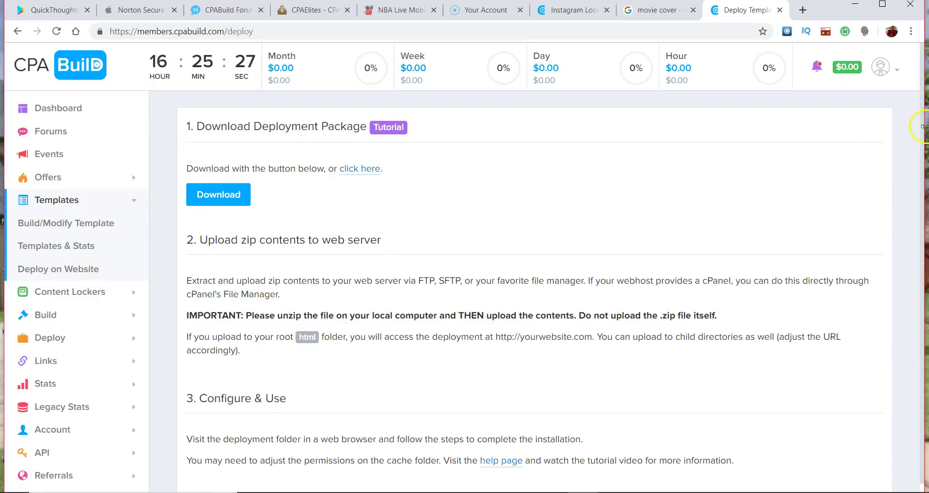
scroll(921, 134, "down", 1)
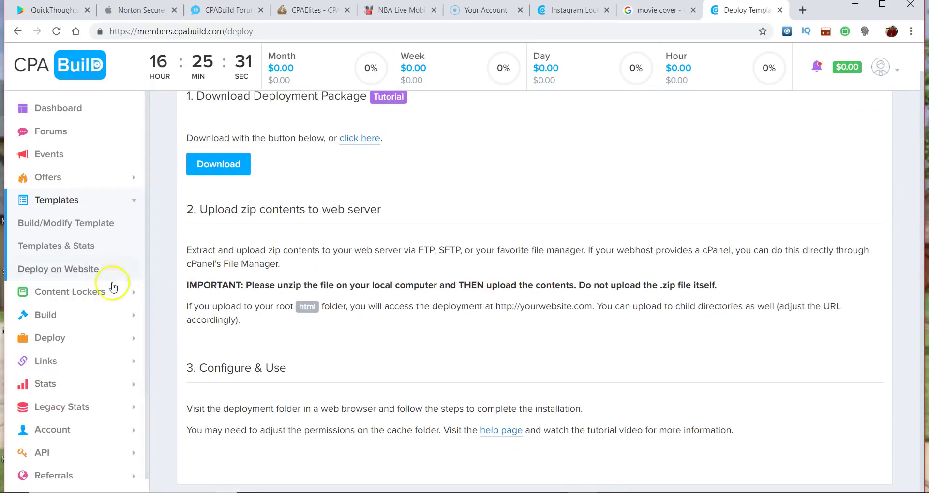
Look over the deployment options and open the Smart Link page for adding links.
left_click(87, 340)
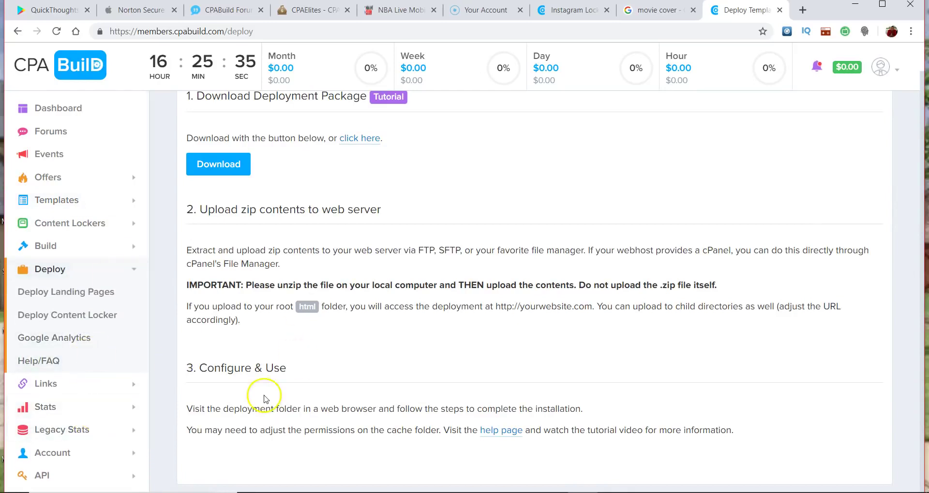
left_click(106, 382)
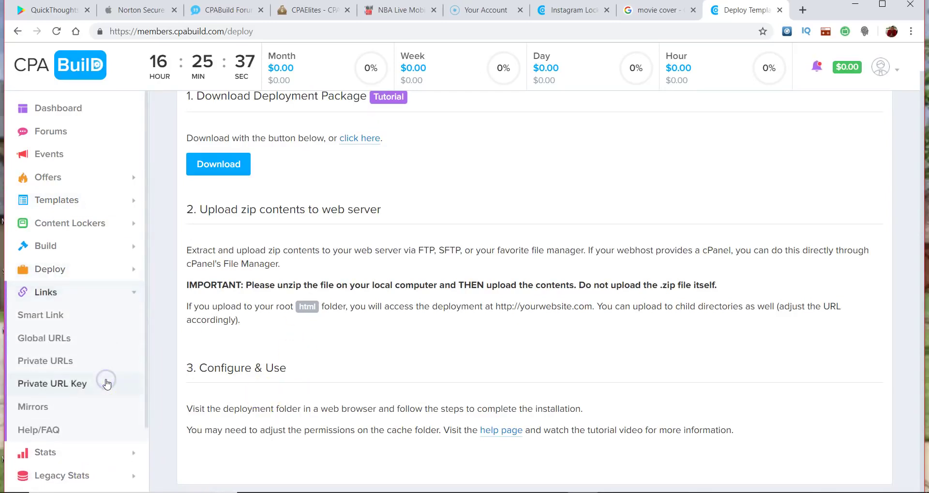
left_click(60, 315)
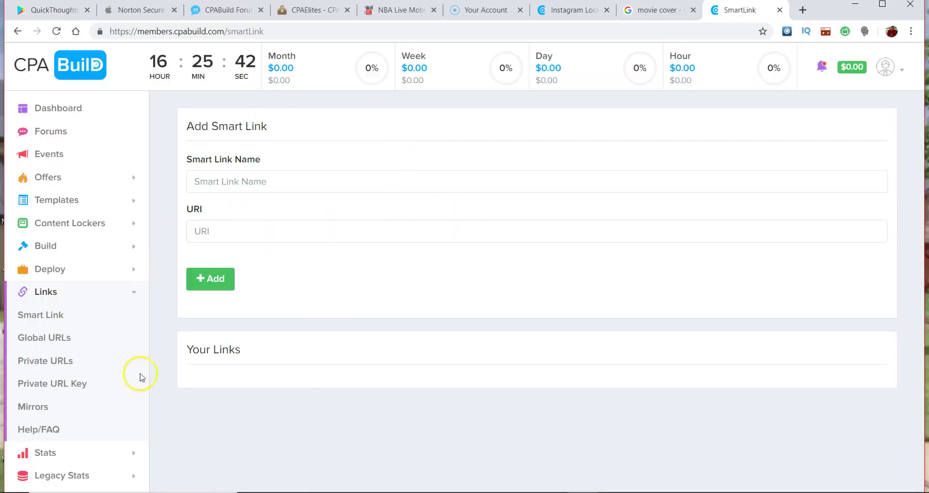
Look at the Stats options, then open the Legacy Stats lead list and examine its columns.
left_click(88, 452)
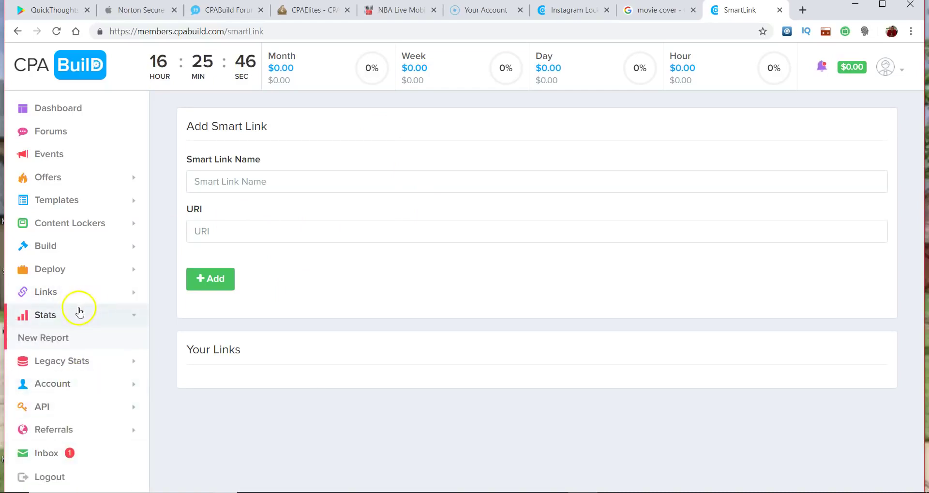
left_click(108, 363)
left_click(68, 370)
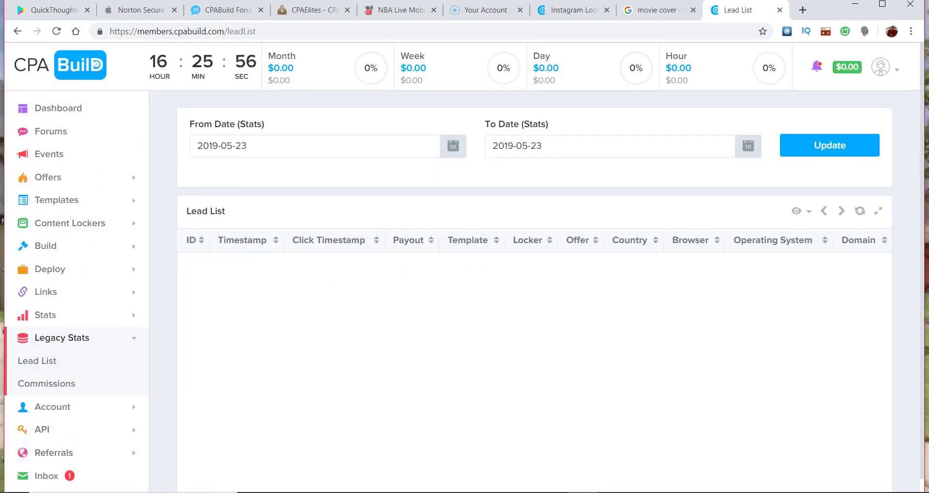
scroll(88, 446, "down", 1)
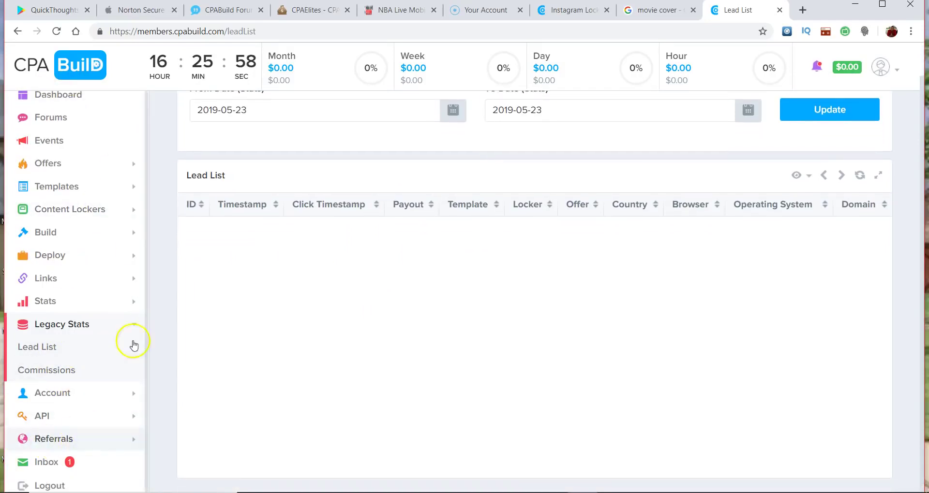
scroll(145, 321, "up", 1)
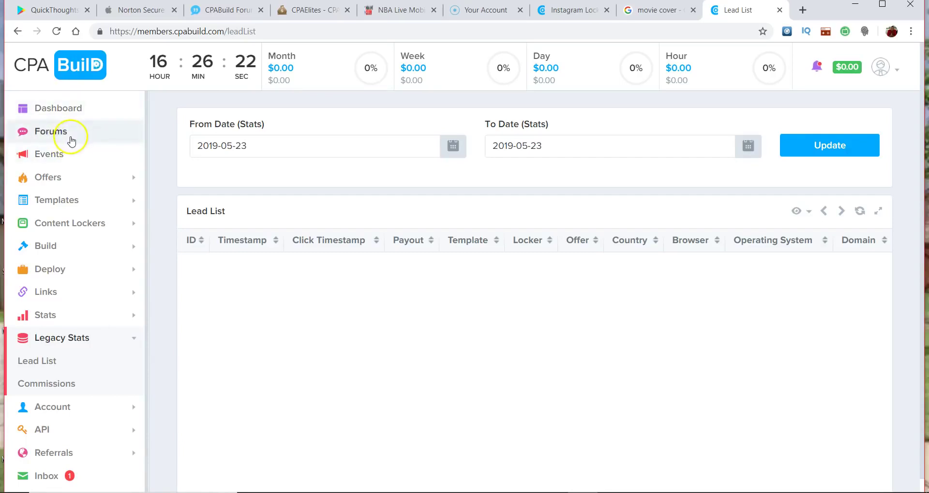
Open the list of all offers.
left_click(51, 177)
left_click(47, 206)
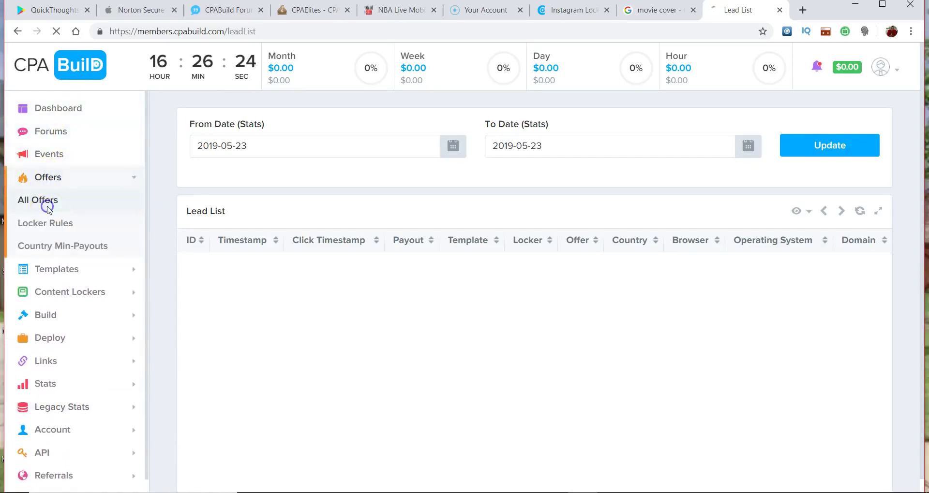